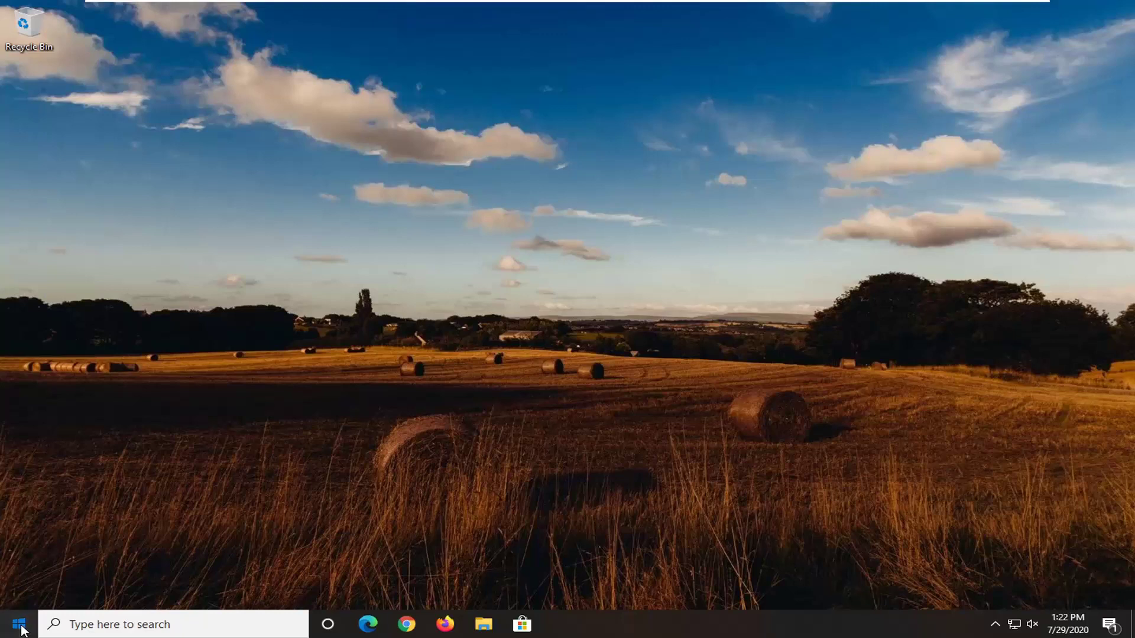
# Launch the Services app from a Windows search for 'services'.
pyautogui.click(19, 630)
pyautogui.write('services')
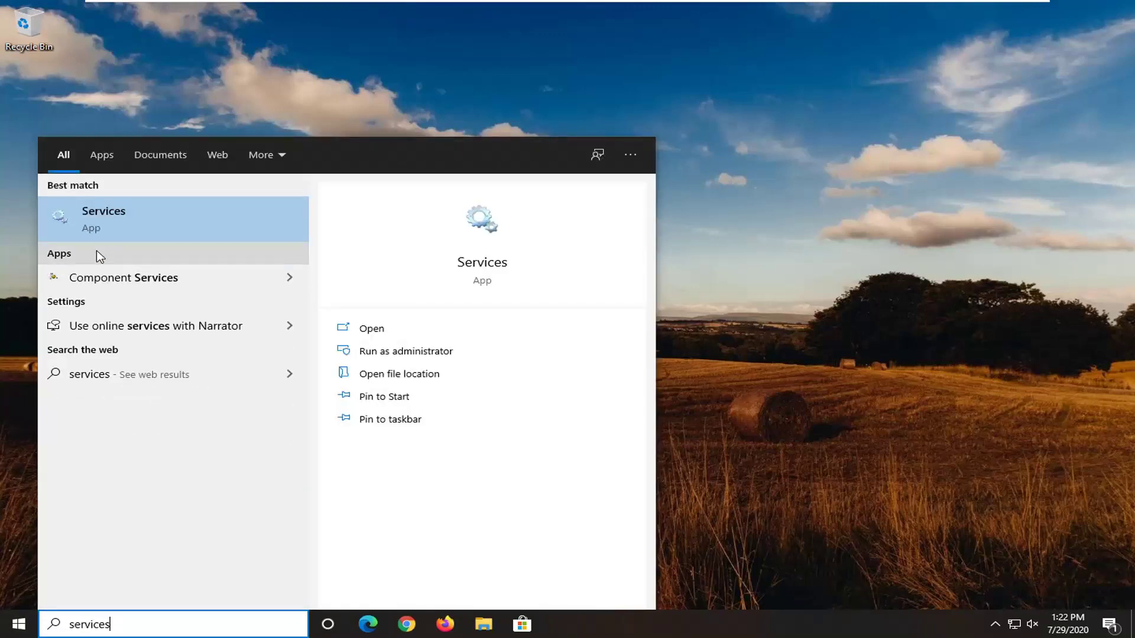
pyautogui.click(122, 218)
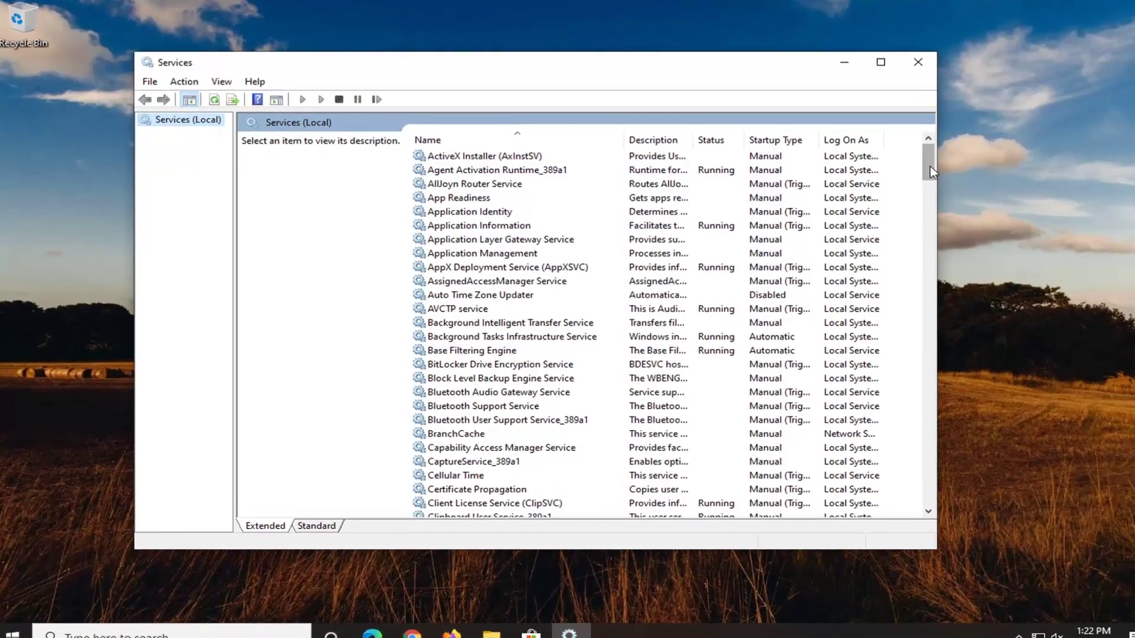
pyautogui.moveTo(894, 174); pyautogui.dragTo(946, 376)
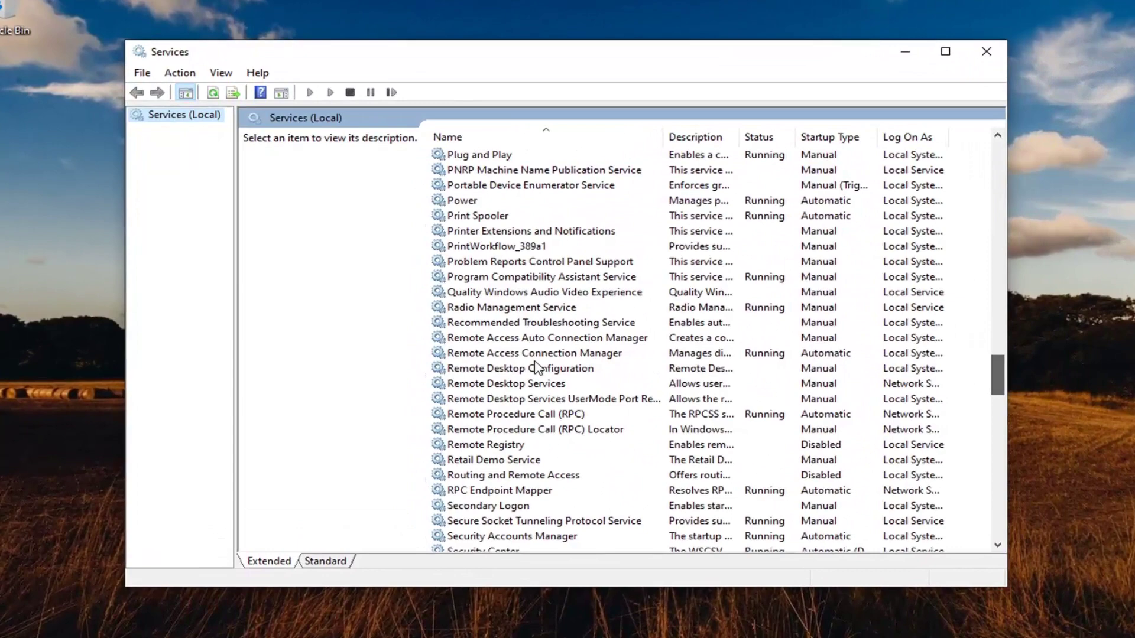
# Set the Print Spooler service's startup type to Automatic and close its properties.
pyautogui.click(474, 219)
pyautogui.doubleClick(483, 223)
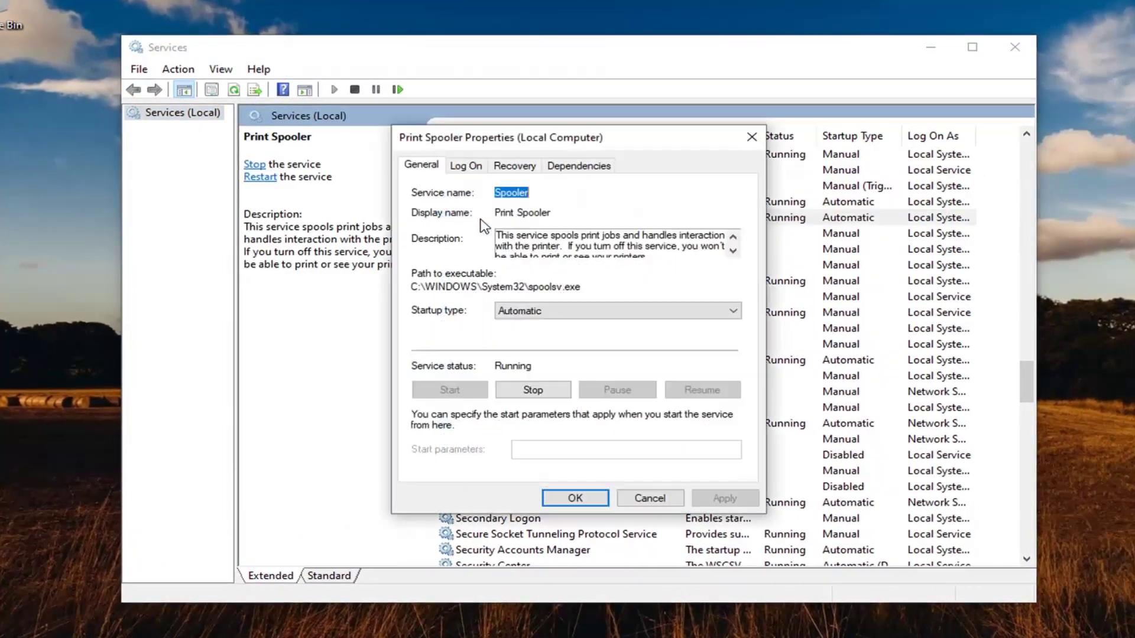
pyautogui.click(568, 313)
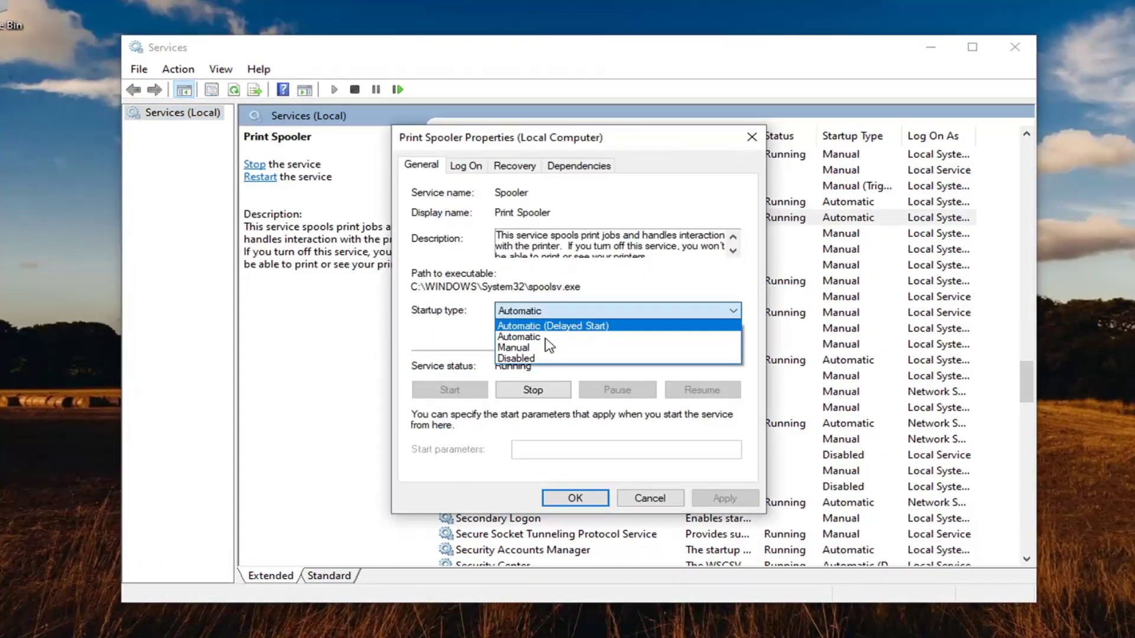
pyautogui.click(542, 349)
pyautogui.click(535, 312)
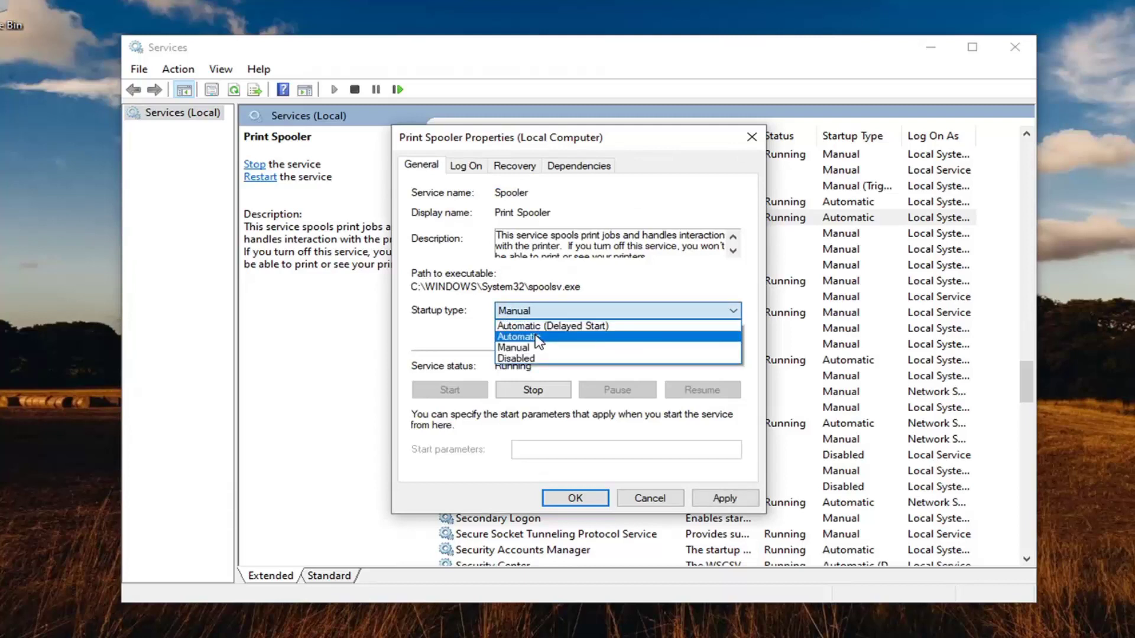
pyautogui.click(538, 337)
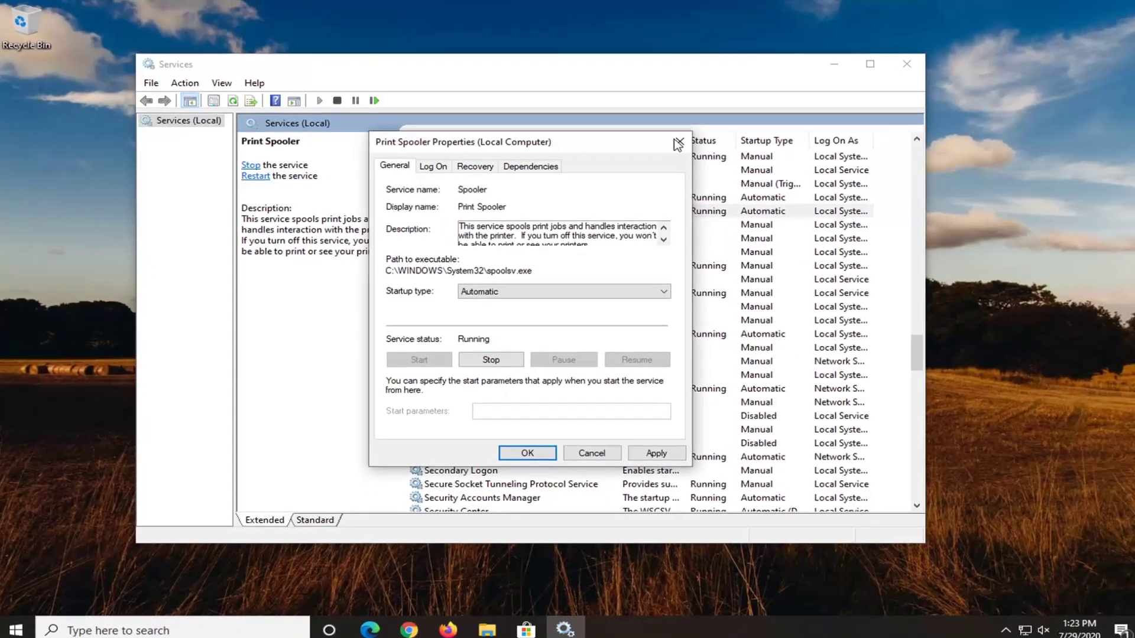
pyautogui.press('Escape')
# Close Services and run Registry Editor as administrator, approving the UAC prompt.
pyautogui.click(940, 58)
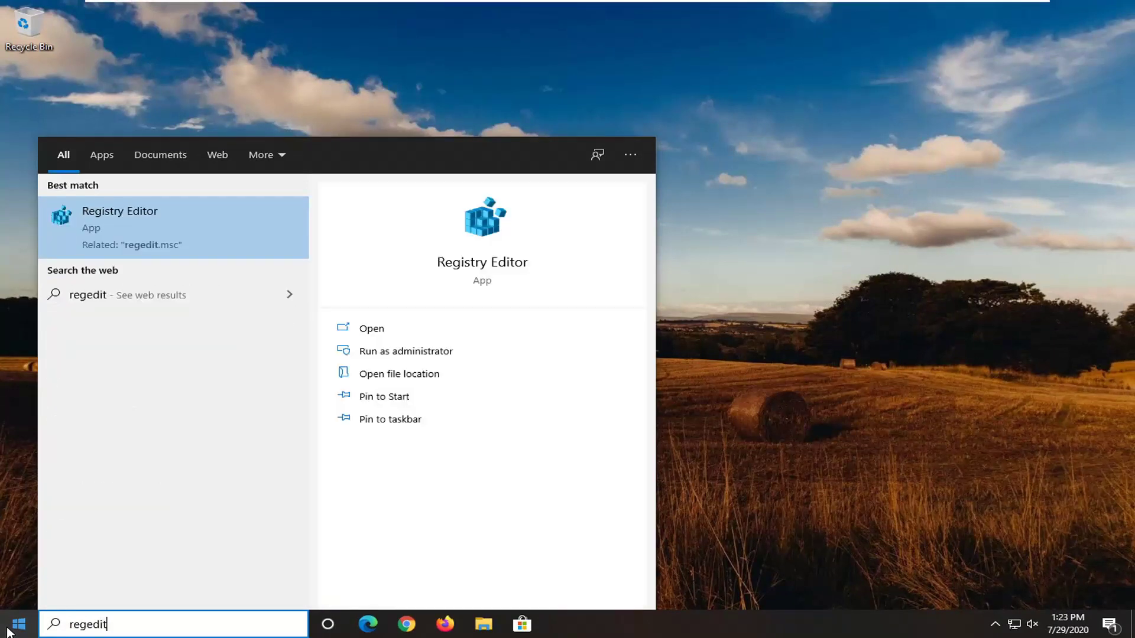
pyautogui.rightClick(125, 256)
pyautogui.click(164, 271)
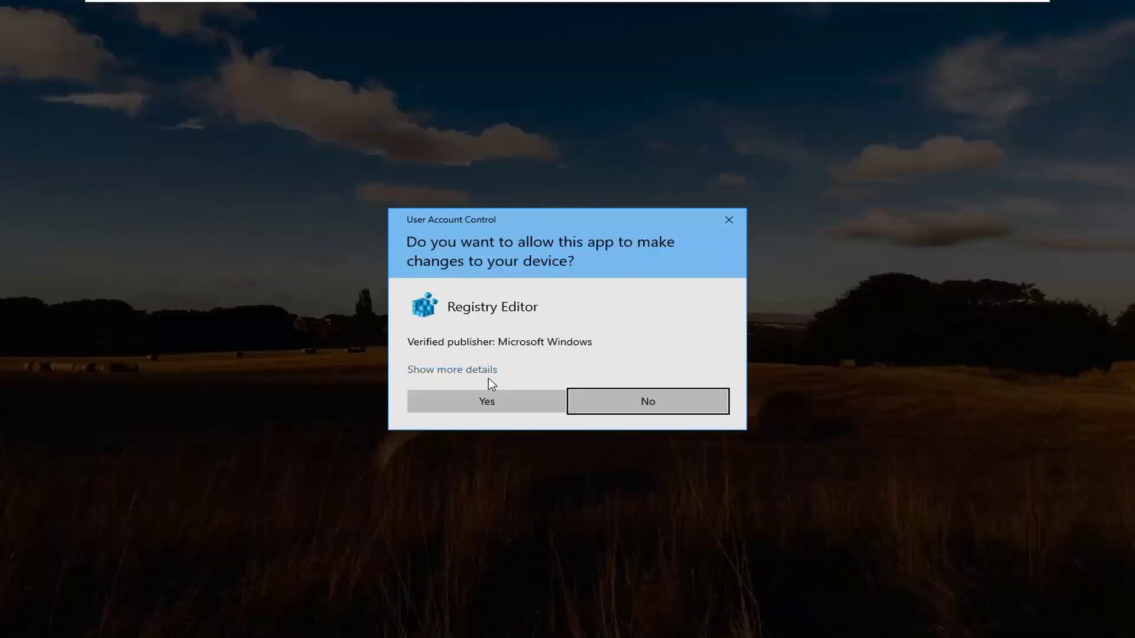
pyautogui.click(480, 400)
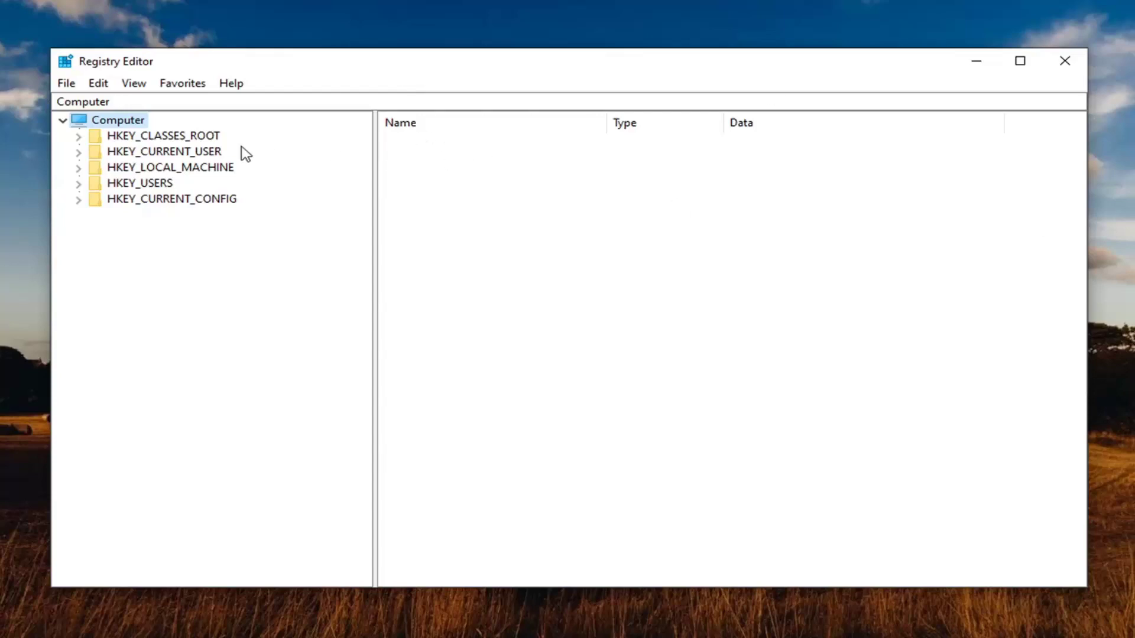
pyautogui.click(67, 84)
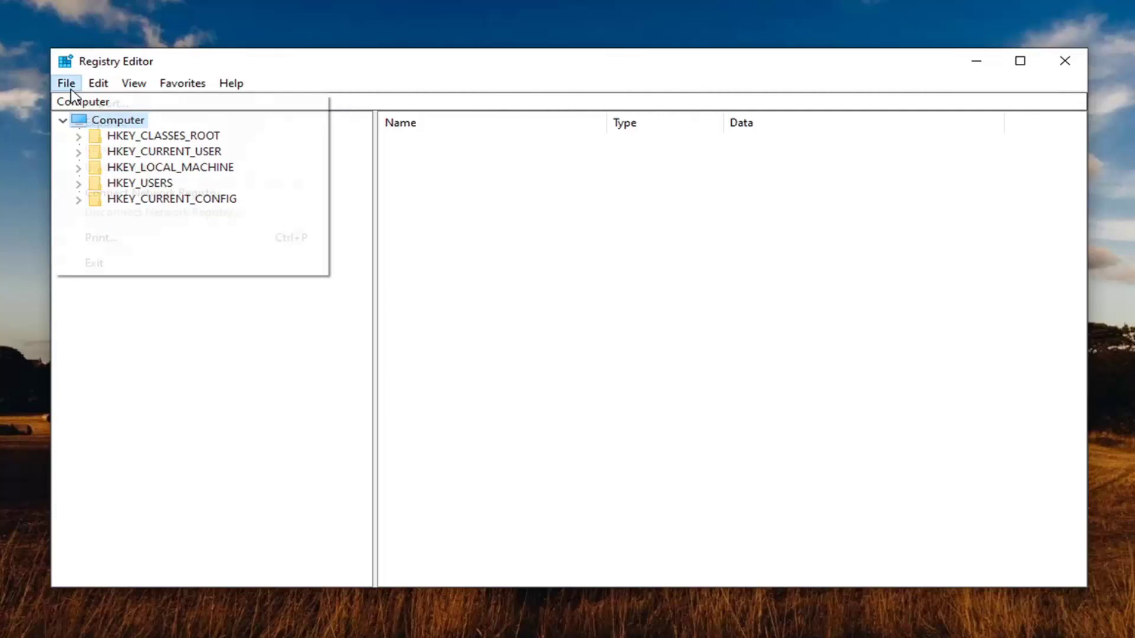
pyautogui.click(94, 124)
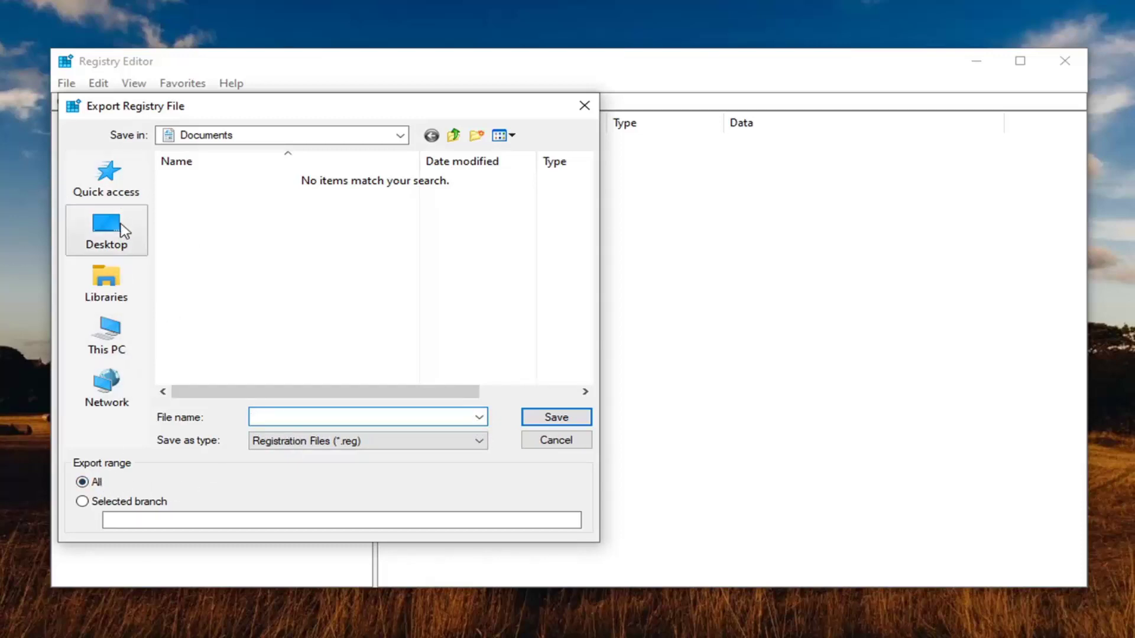
pyautogui.click(561, 440)
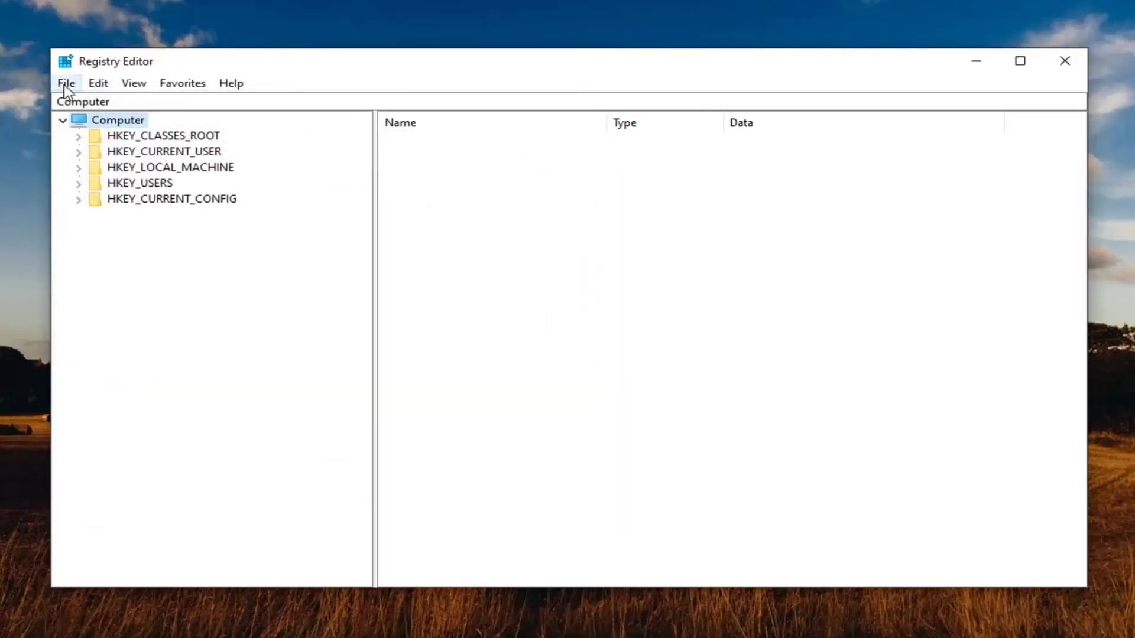
pyautogui.click(65, 83)
pyautogui.click(110, 108)
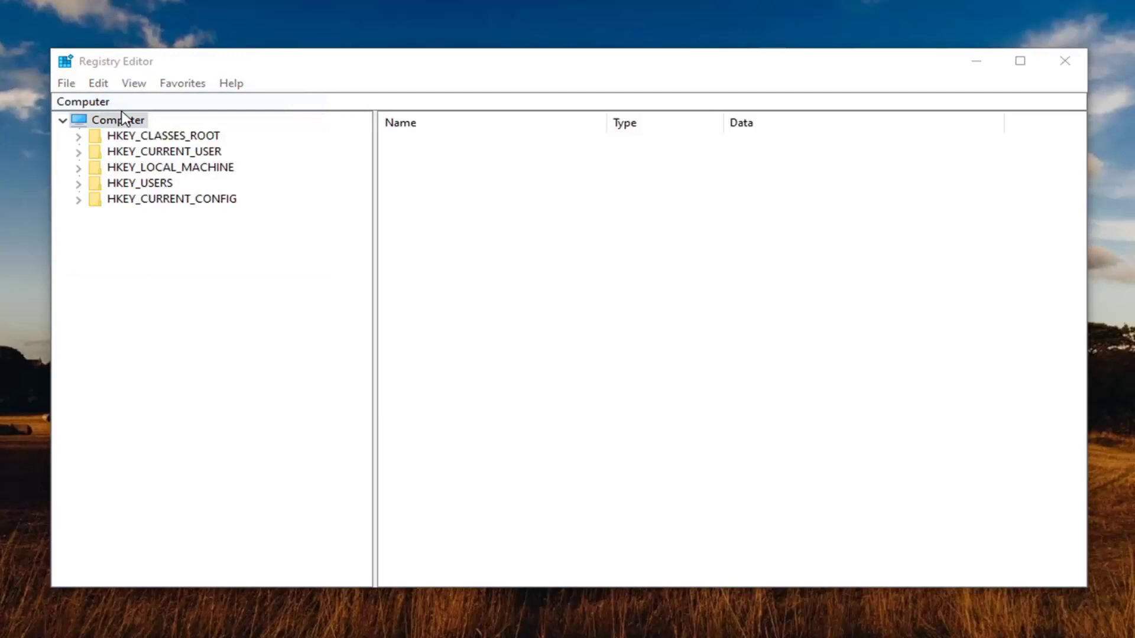
pyautogui.click(680, 516)
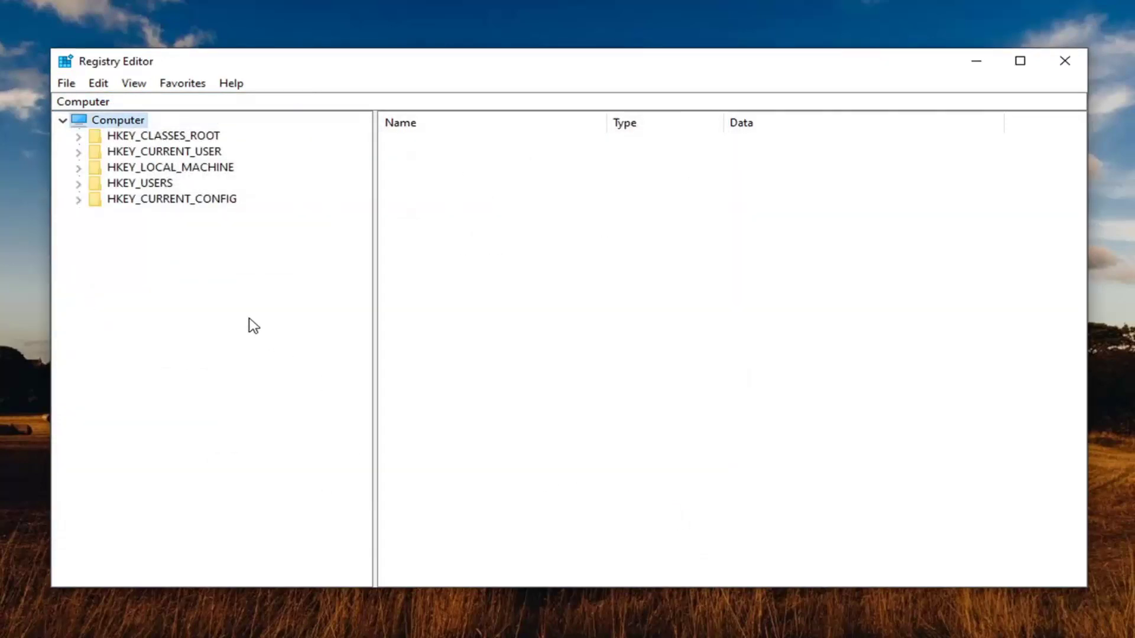
# Expand HKEY_CURRENT_USER\SOFTWARE\Microsoft\Windows NT\CurrentVersion and select the Devices key.
pyautogui.doubleClick(188, 154)
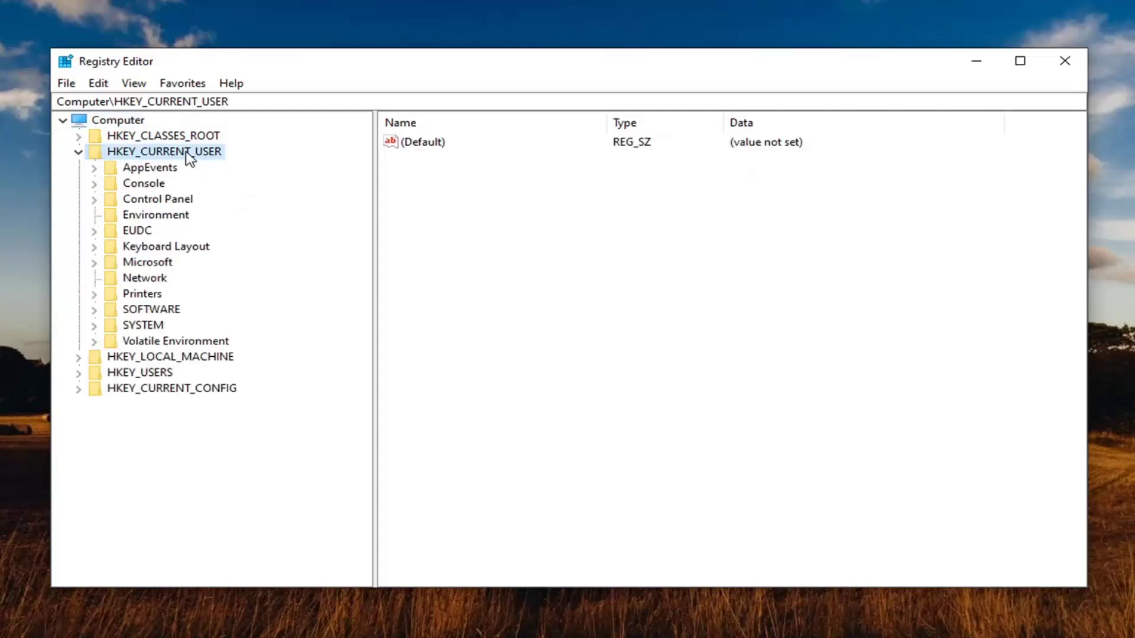
pyautogui.doubleClick(145, 310)
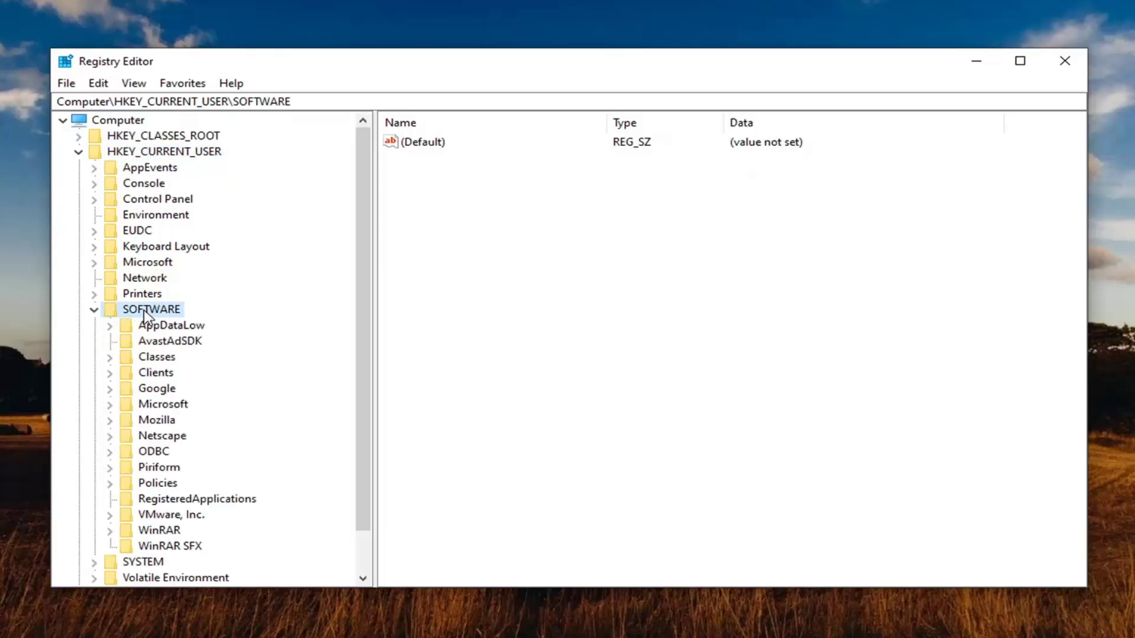
pyautogui.doubleClick(155, 405)
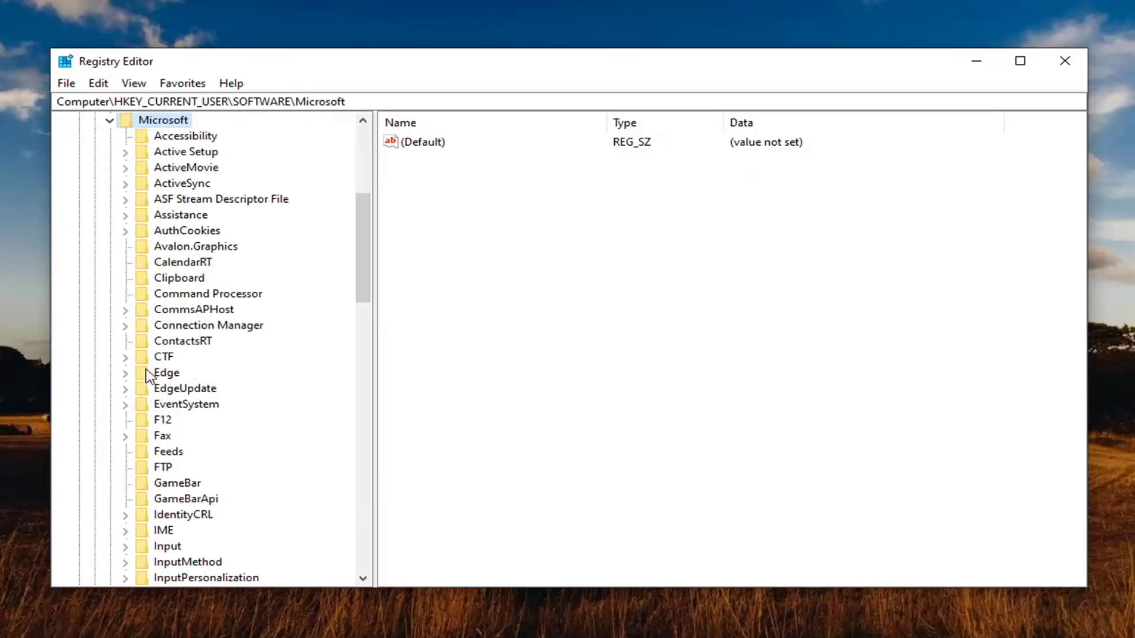
pyautogui.scroll(-20, 148, 377)
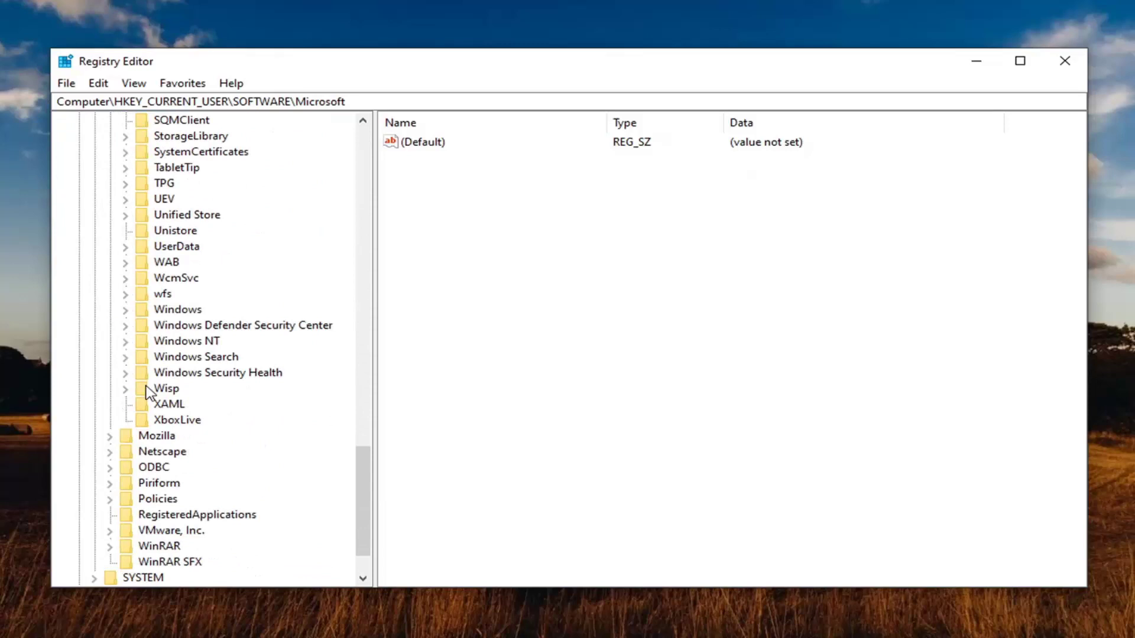
pyautogui.doubleClick(187, 342)
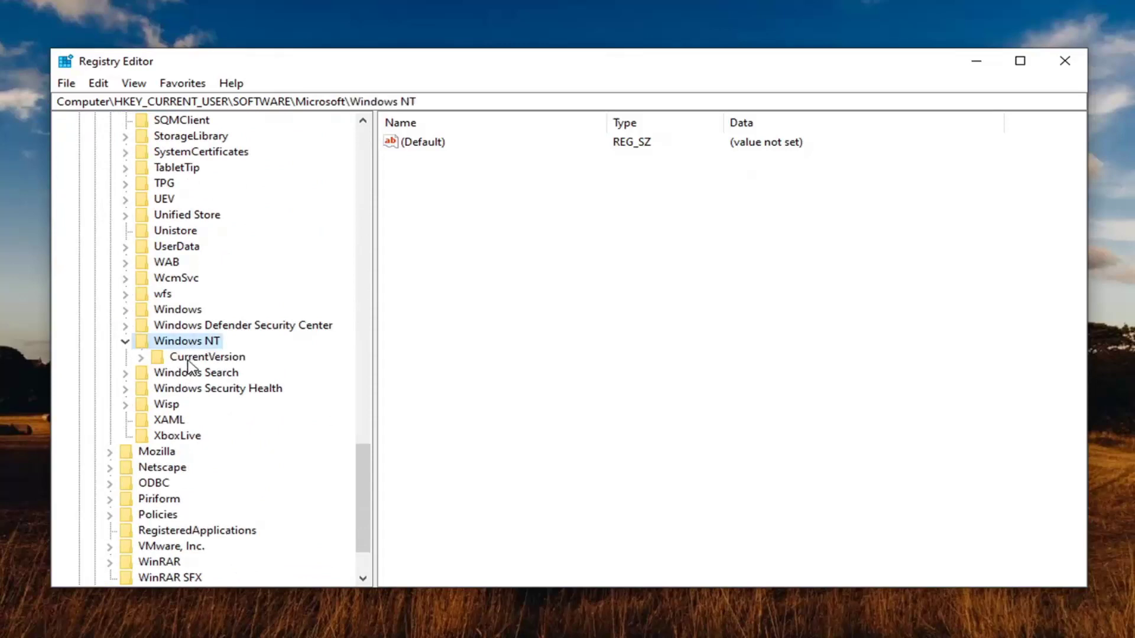
pyautogui.click(188, 361)
pyautogui.doubleClick(202, 359)
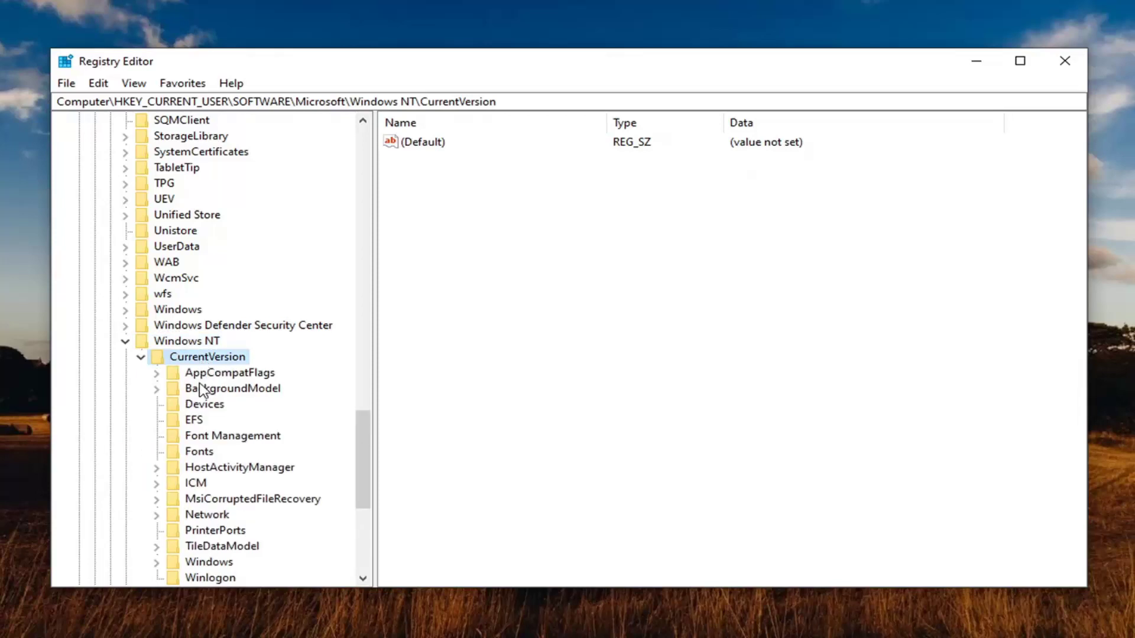
pyautogui.click(198, 406)
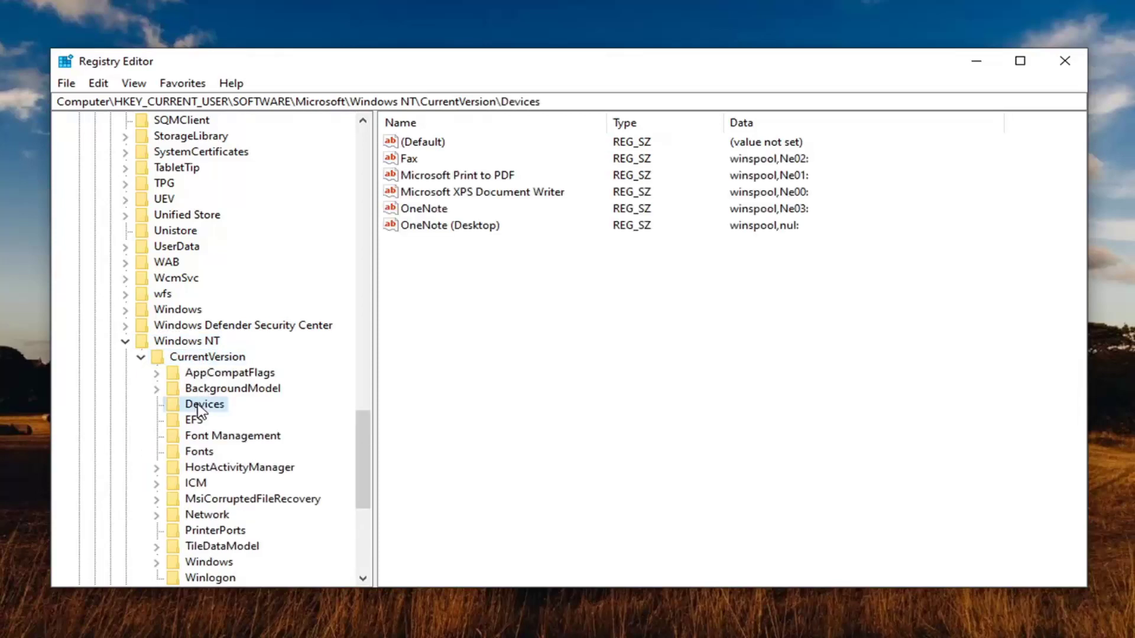
# Open the Devices key's permissions and review the user, SYSTEM, RESTRICTED and Administrators entries.
pyautogui.rightClick(199, 409)
pyautogui.click(259, 543)
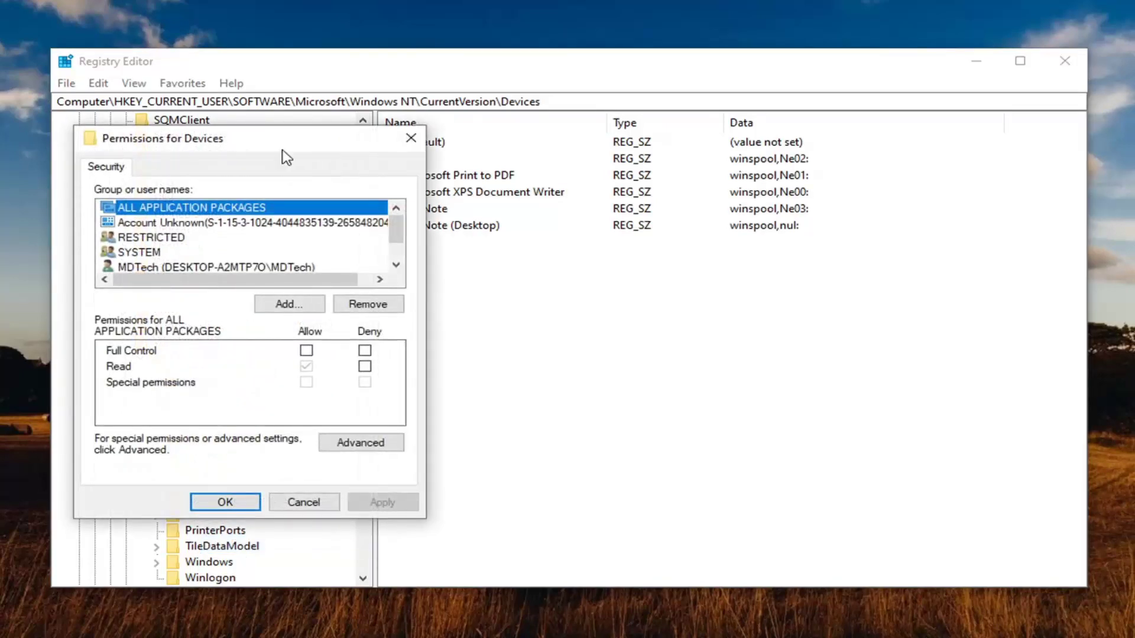
pyautogui.moveTo(282, 139); pyautogui.dragTo(648, 94)
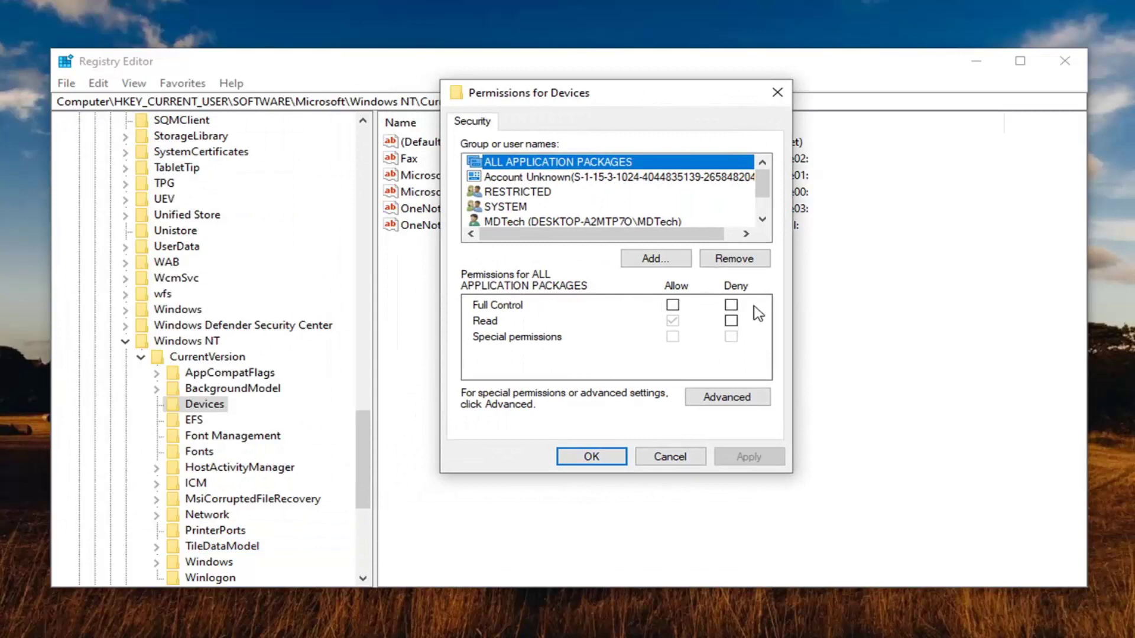
pyautogui.click(507, 221)
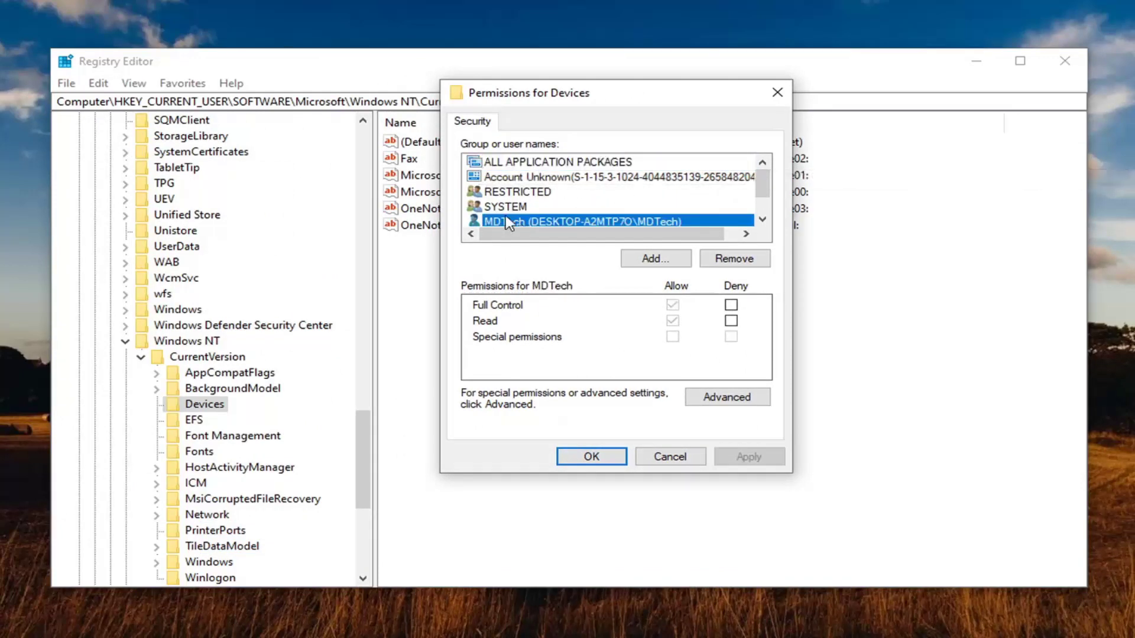
pyautogui.scroll(-1, 520, 189)
pyautogui.click(505, 192)
pyautogui.click(504, 177)
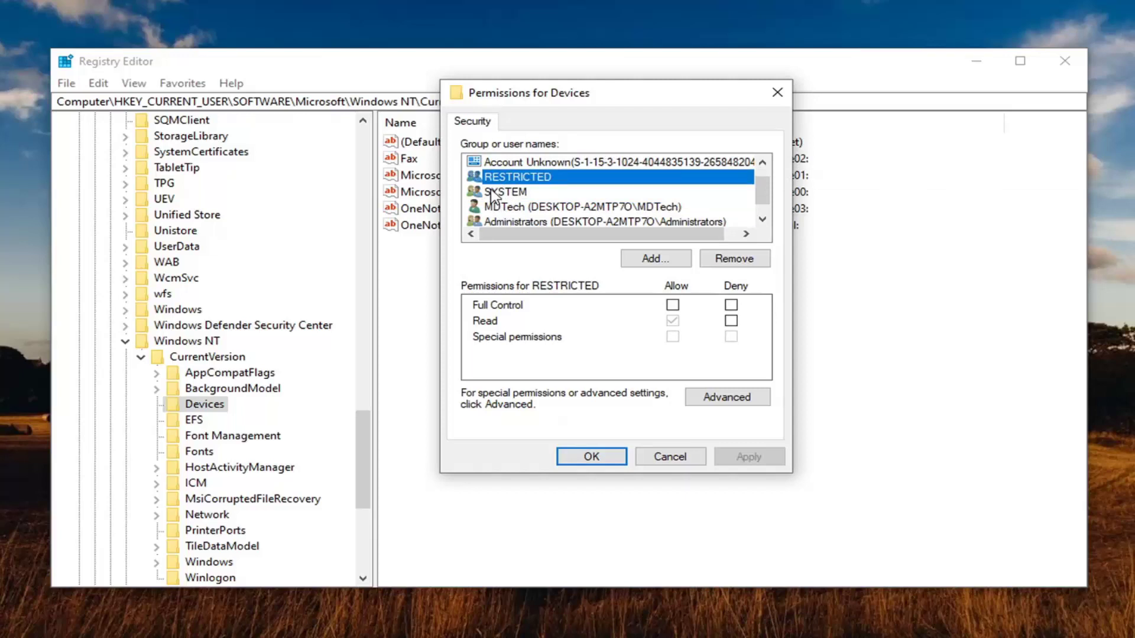
pyautogui.scroll(-1, 499, 204)
pyautogui.click(506, 208)
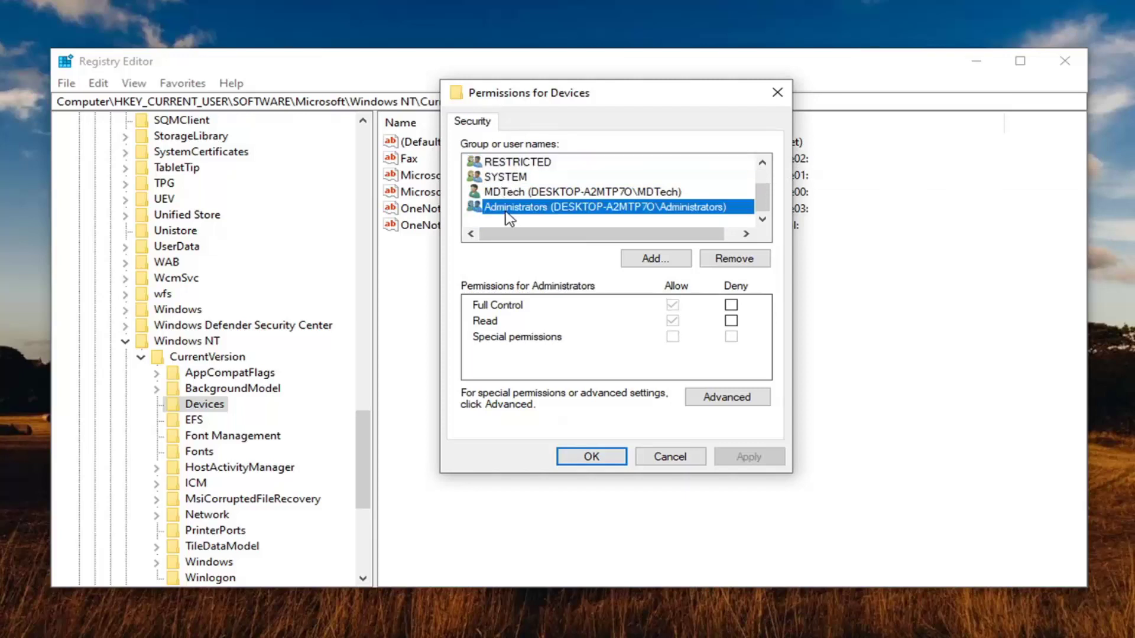
pyautogui.click(505, 177)
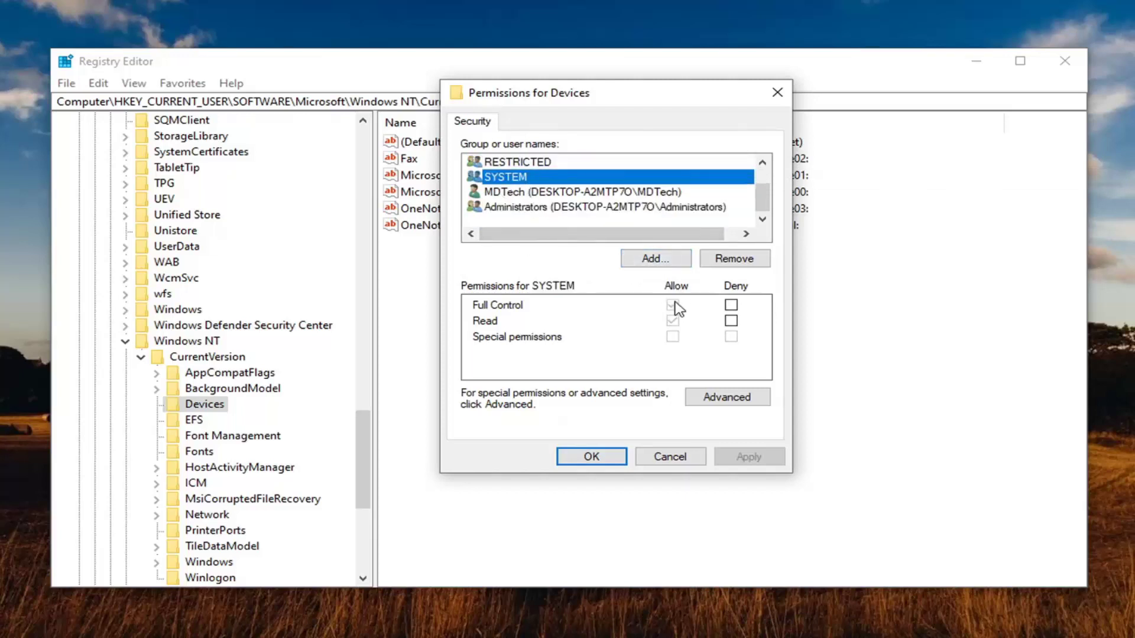
pyautogui.scroll(1, 556, 184)
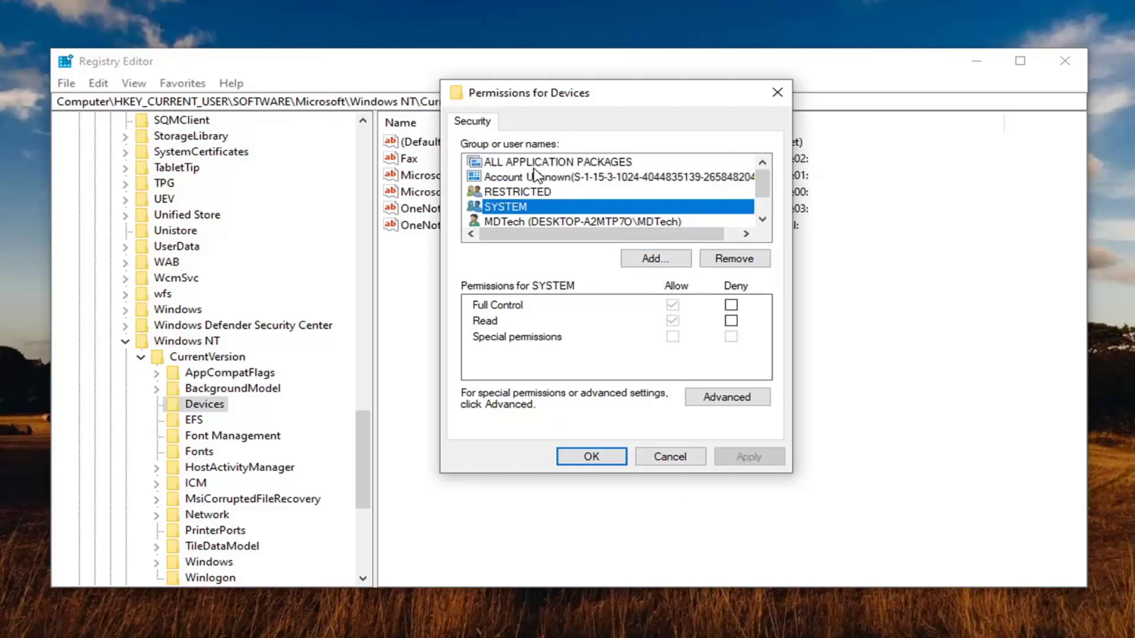
# Allow Full Control for ALL APPLICATION PACKAGES, apply and confirm with OK.
pyautogui.click(534, 162)
pyautogui.click(672, 305)
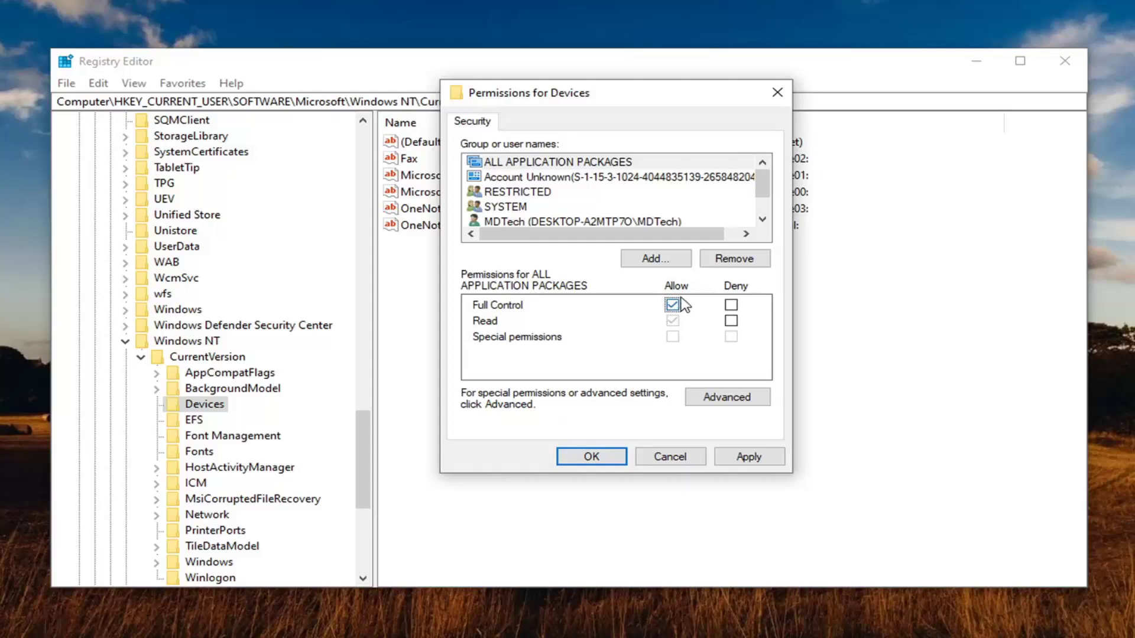
pyautogui.click(755, 457)
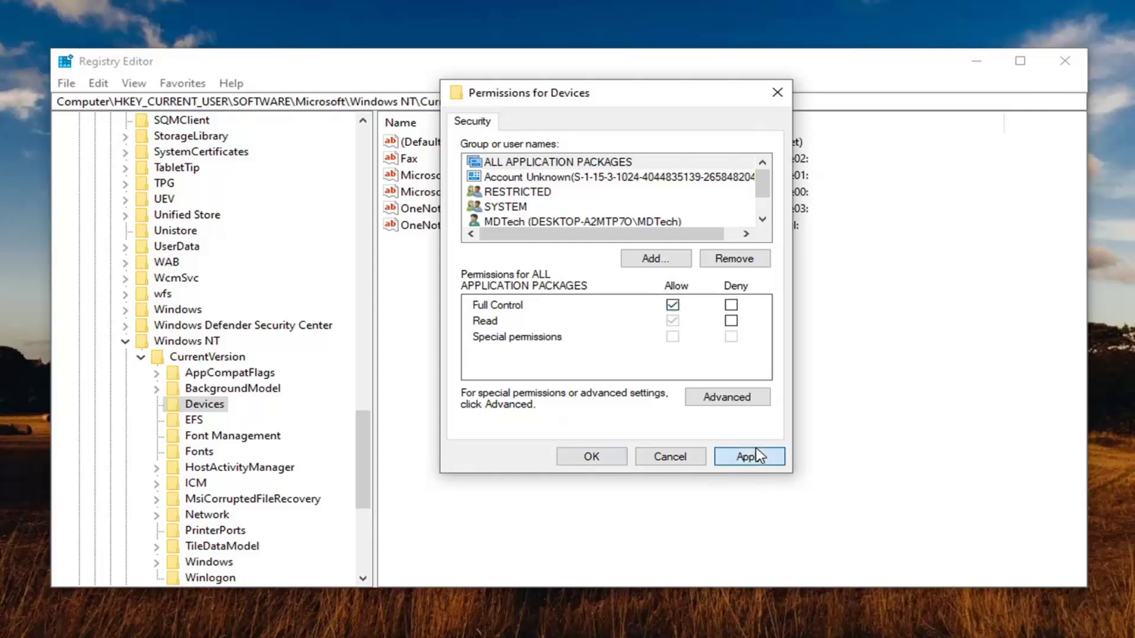
pyautogui.click(590, 456)
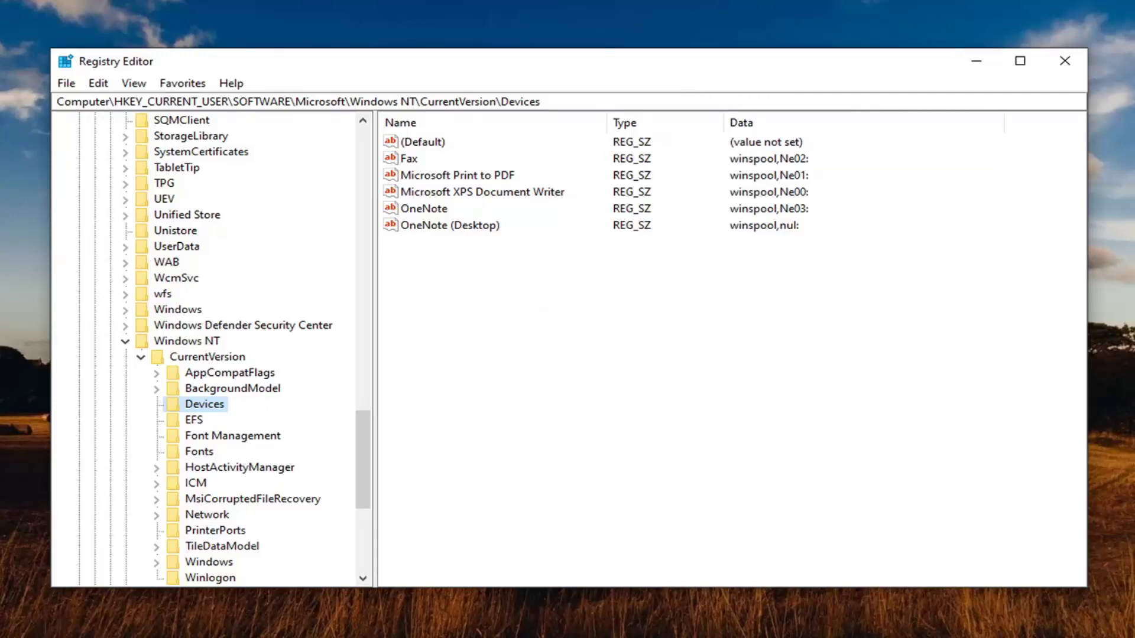
# Select the PrinterPorts key and open its permissions.
pyautogui.scroll(-1, 212, 487)
pyautogui.click(212, 484)
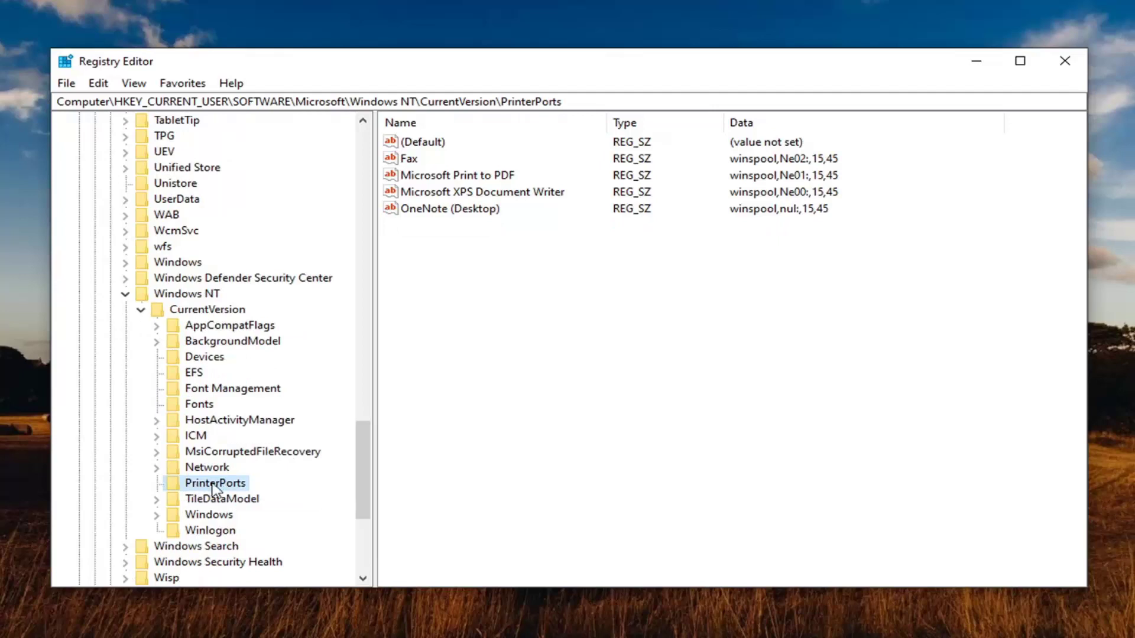
pyautogui.rightClick(217, 488)
pyautogui.click(271, 624)
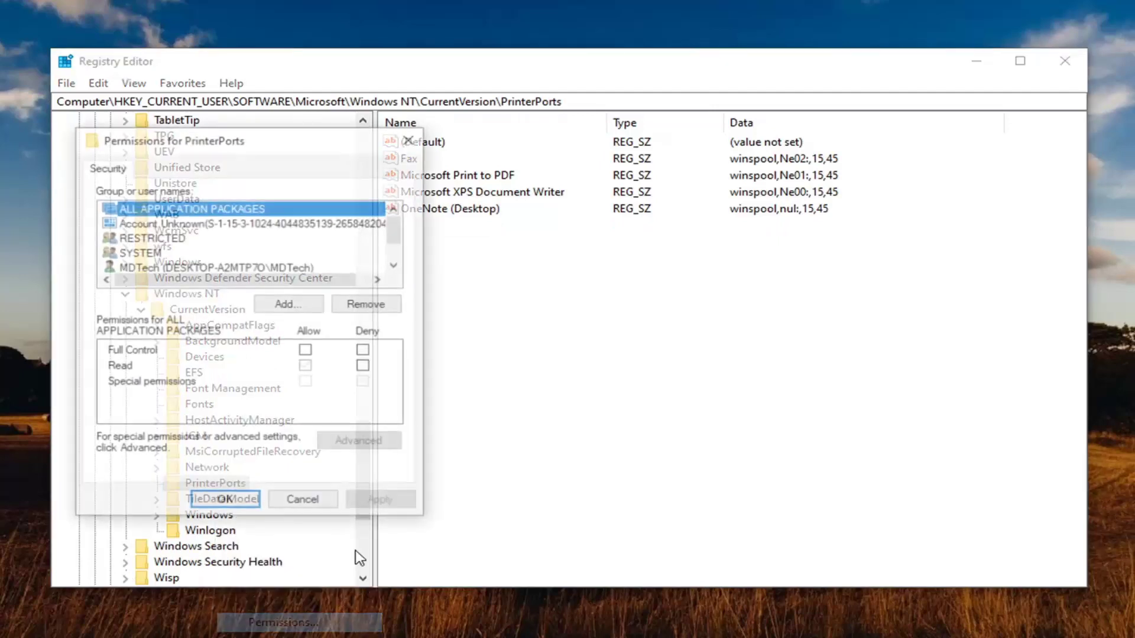
# Review the user account, Administrators and RESTRICTED permissions on PrinterPorts, then close the dialog.
pyautogui.click(178, 268)
pyautogui.moveTo(236, 138); pyautogui.dragTo(488, 132)
pyautogui.scroll(-1, 484, 221)
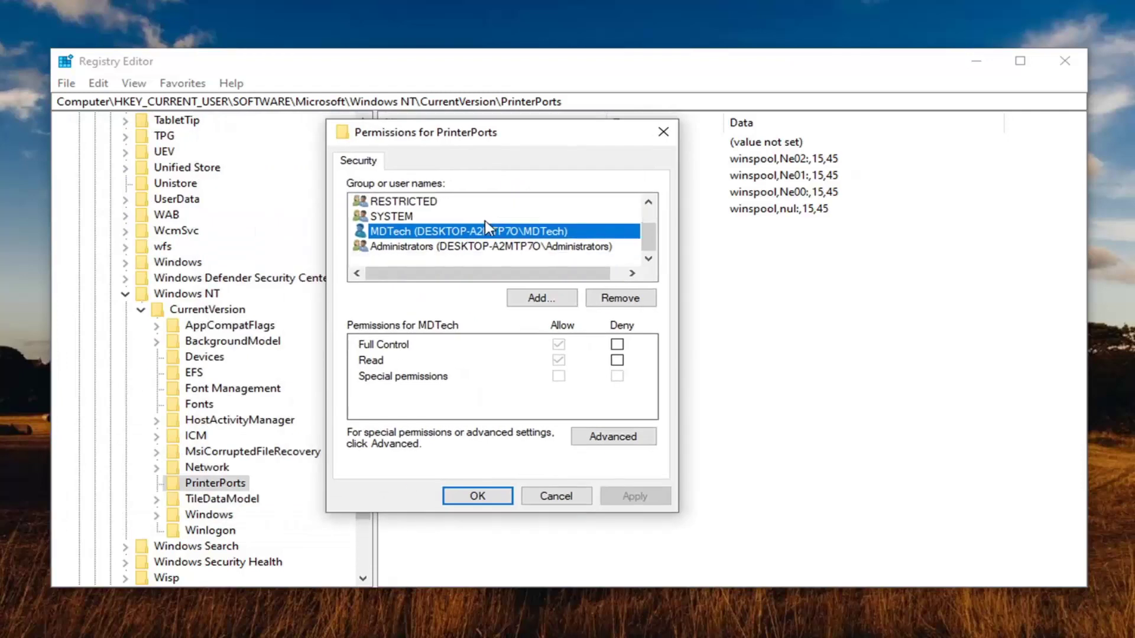
pyautogui.click(393, 247)
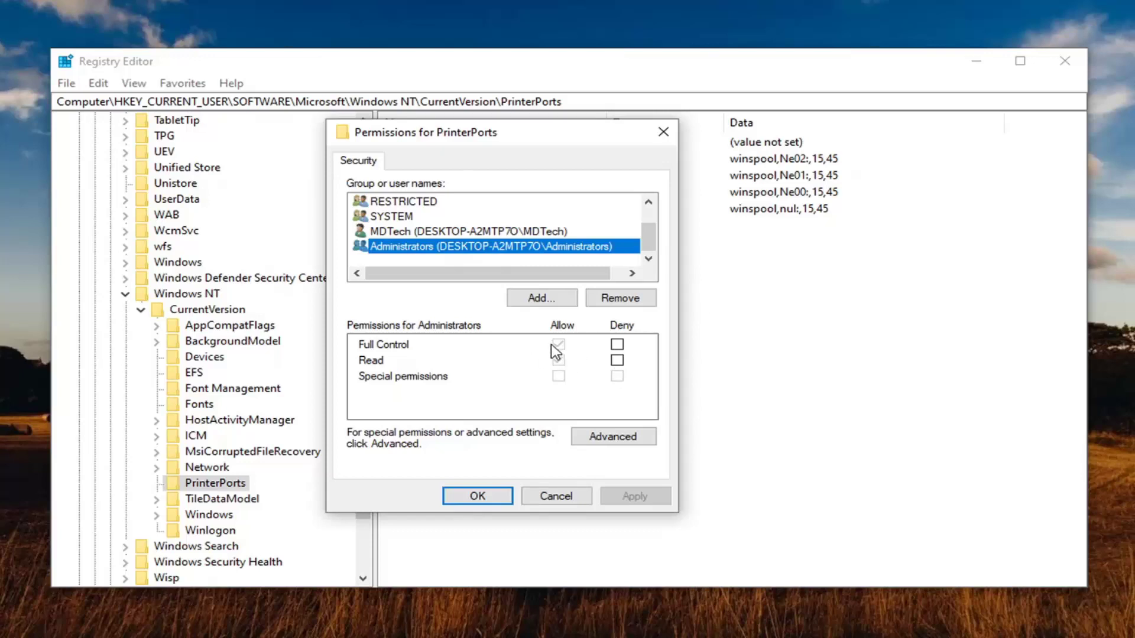
pyautogui.click(408, 231)
pyautogui.click(399, 202)
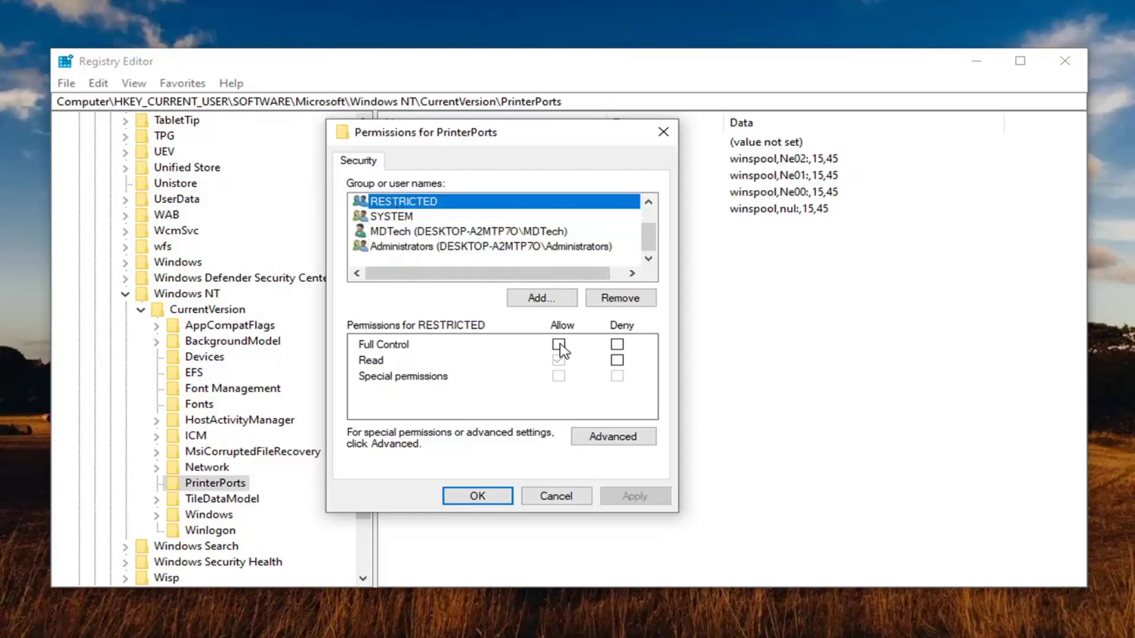
pyautogui.click(480, 498)
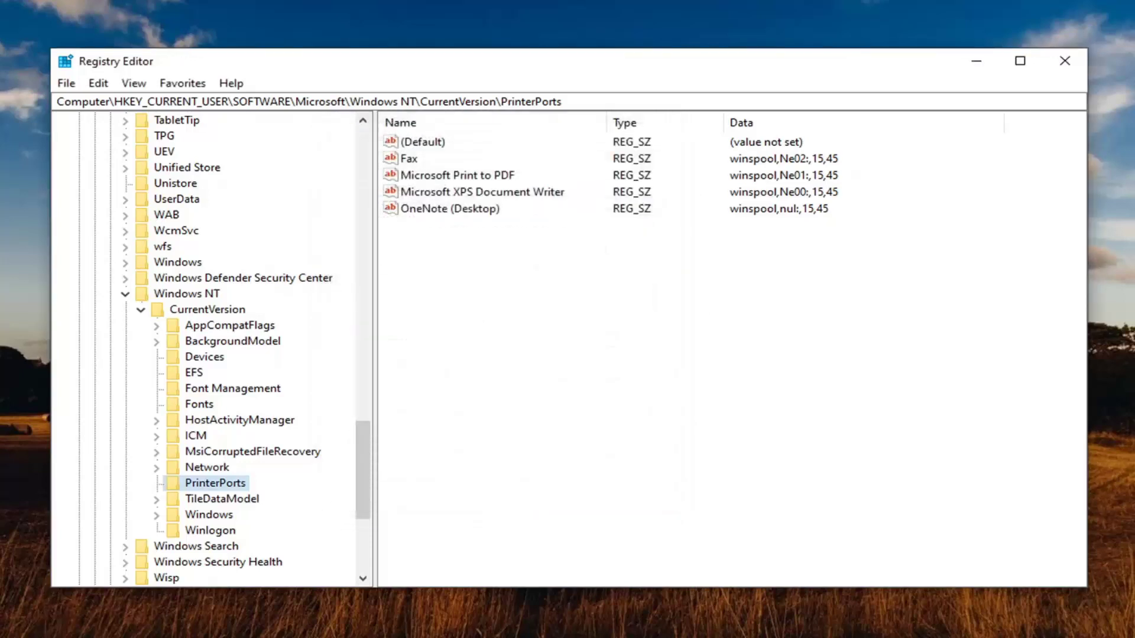
# Select the Windows key under CurrentVersion and open its permissions.
pyautogui.click(204, 518)
pyautogui.rightClick(201, 518)
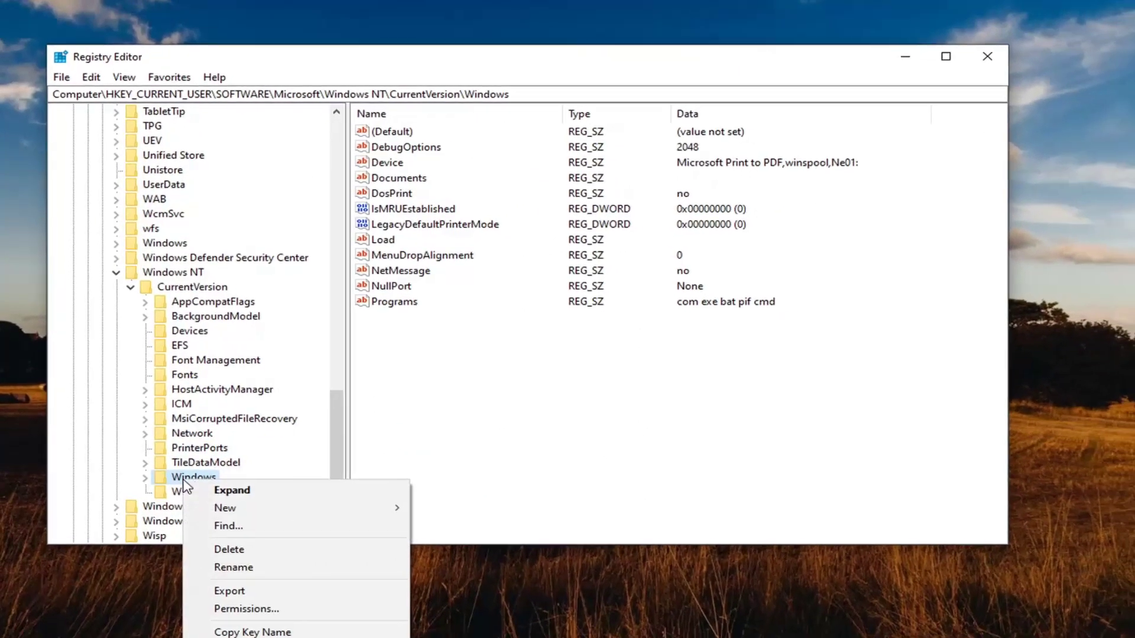
pyautogui.click(263, 636)
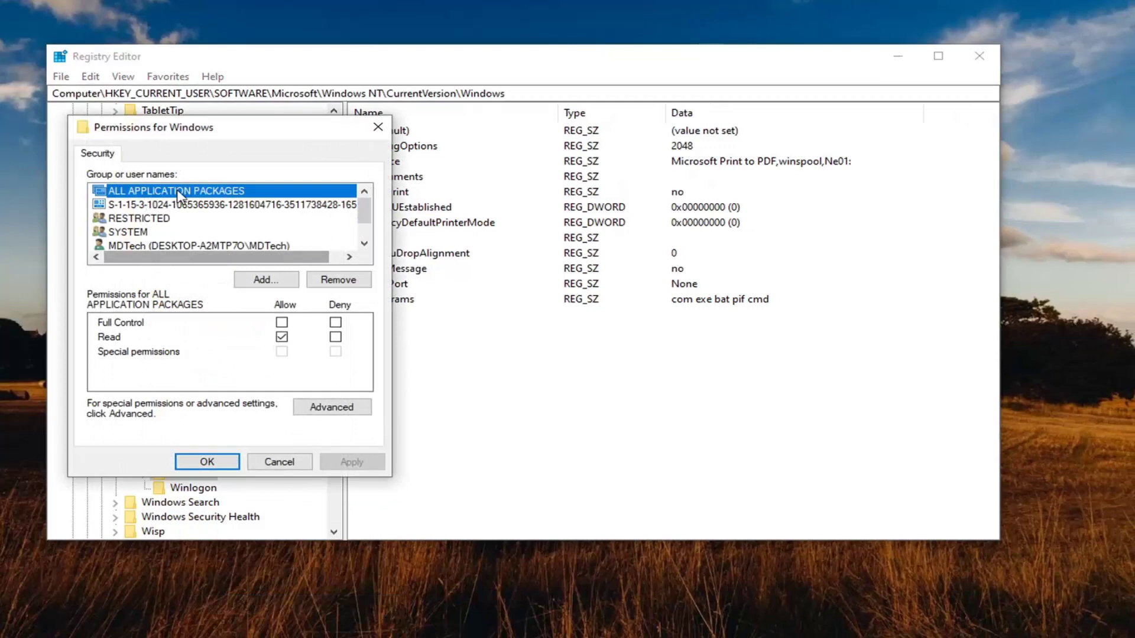
pyautogui.moveTo(245, 130); pyautogui.dragTo(526, 99)
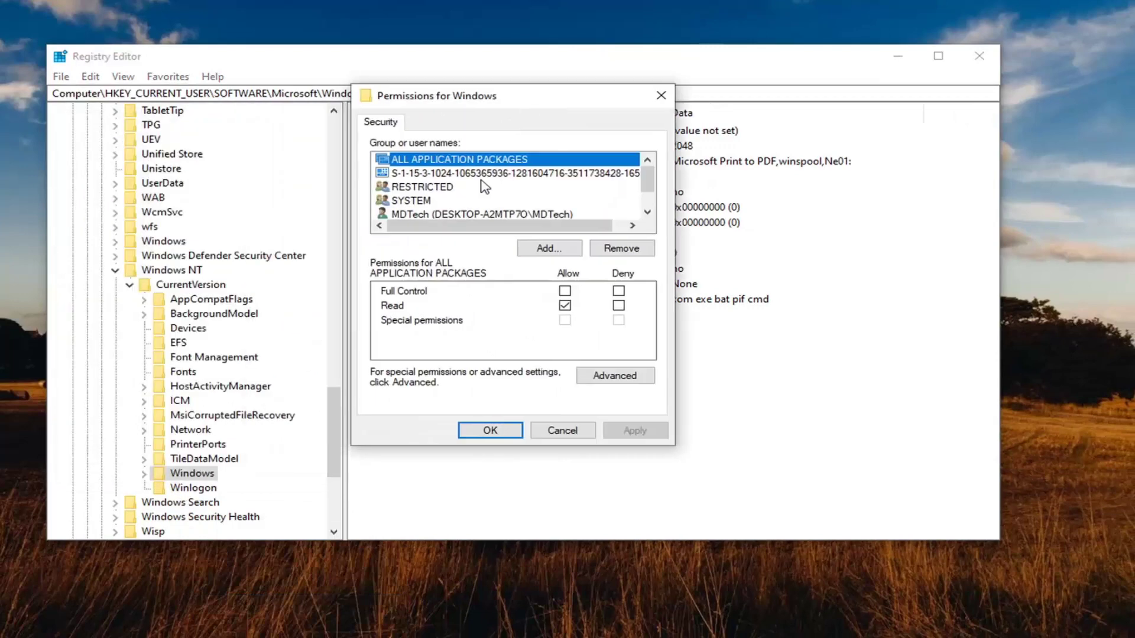
# Compare user account and Administrators entries, confirming the user has Full Control.
pyautogui.click(417, 214)
pyautogui.click(439, 216)
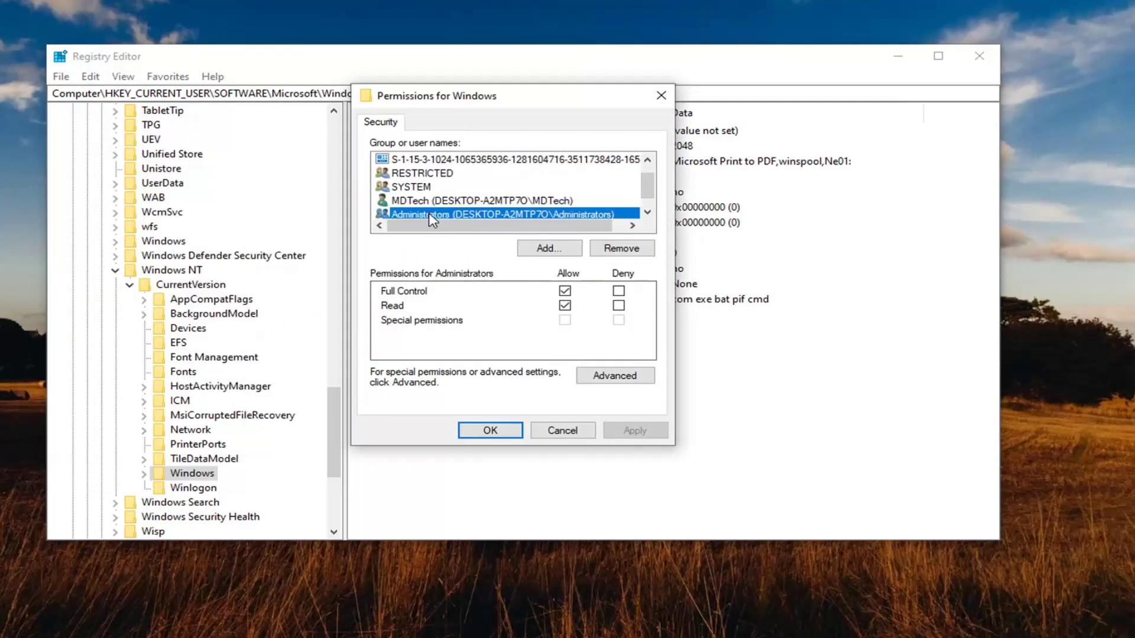
pyautogui.click(430, 188)
pyautogui.click(431, 200)
pyautogui.click(430, 188)
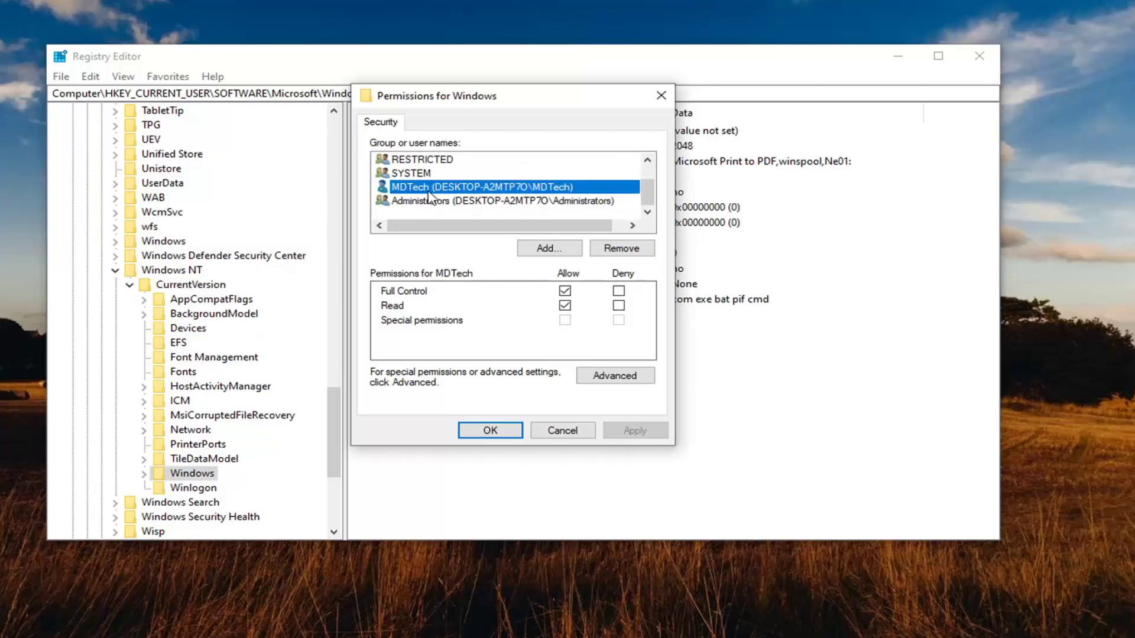
pyautogui.click(430, 201)
pyautogui.click(429, 188)
# Accept the Windows key permissions and collapse CurrentVersion, Windows NT and Microsoft.
pyautogui.click(489, 429)
pyautogui.click(128, 285)
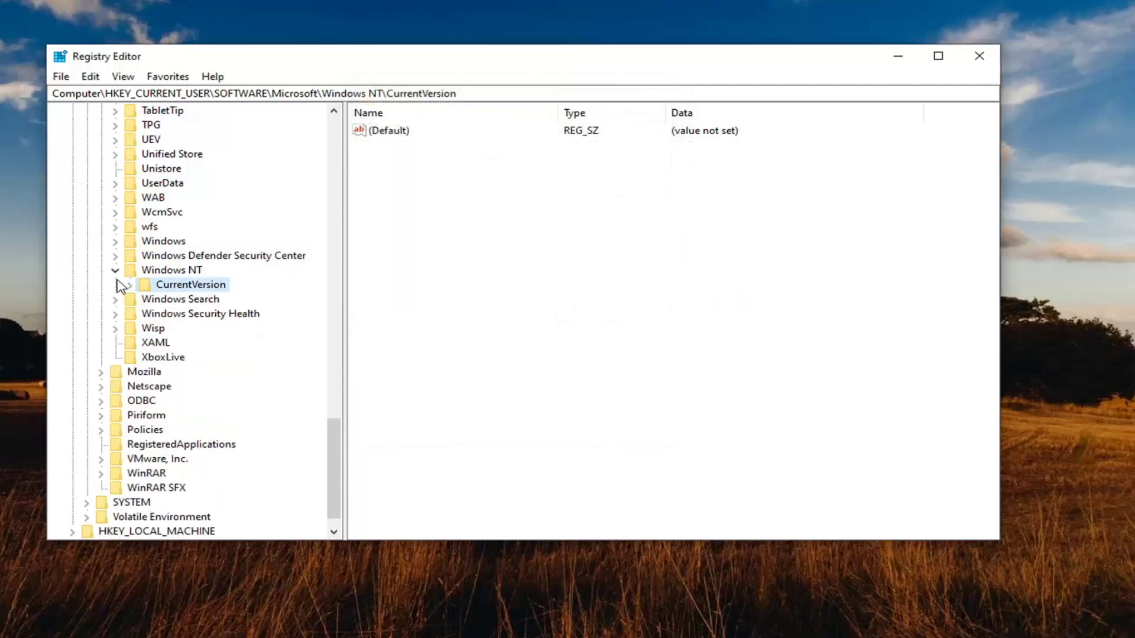
pyautogui.click(116, 270)
pyautogui.moveTo(334, 448); pyautogui.dragTo(254, 165)
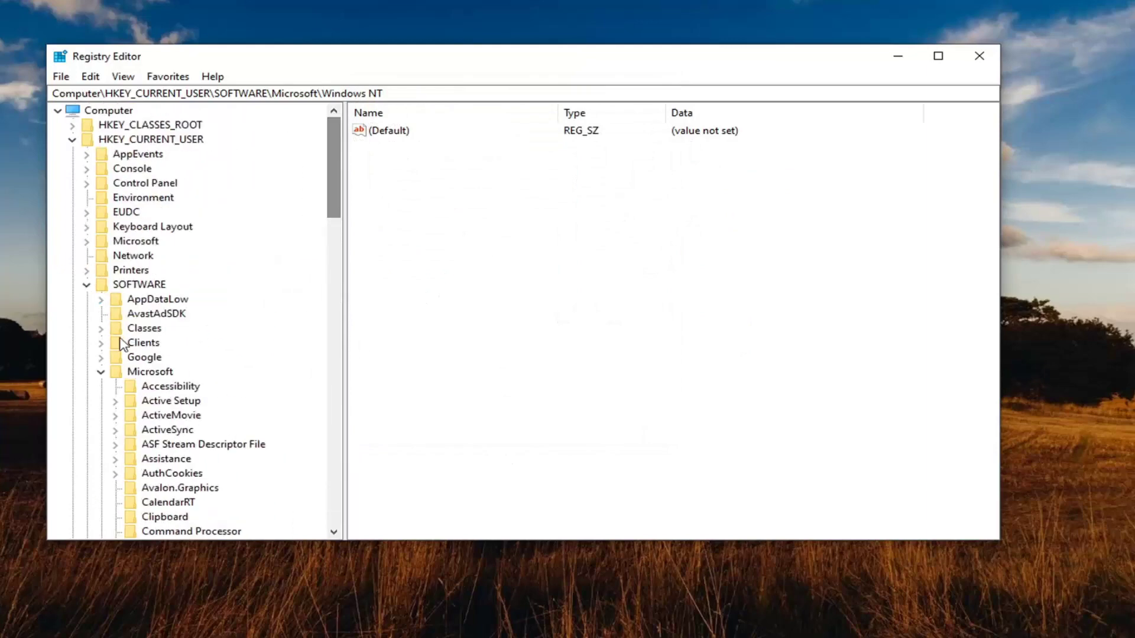
pyautogui.click(100, 372)
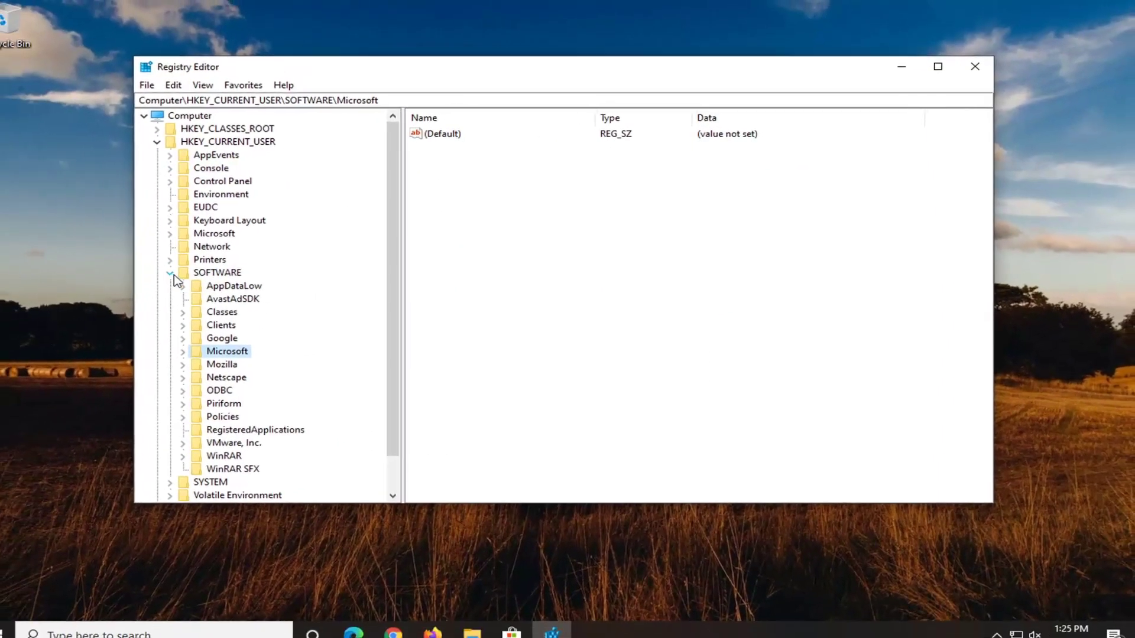
# Collapse SOFTWARE and HKEY_CURRENT_USER back to Computer and close Registry Editor.
pyautogui.click(170, 273)
pyautogui.click(157, 142)
pyautogui.click(189, 115)
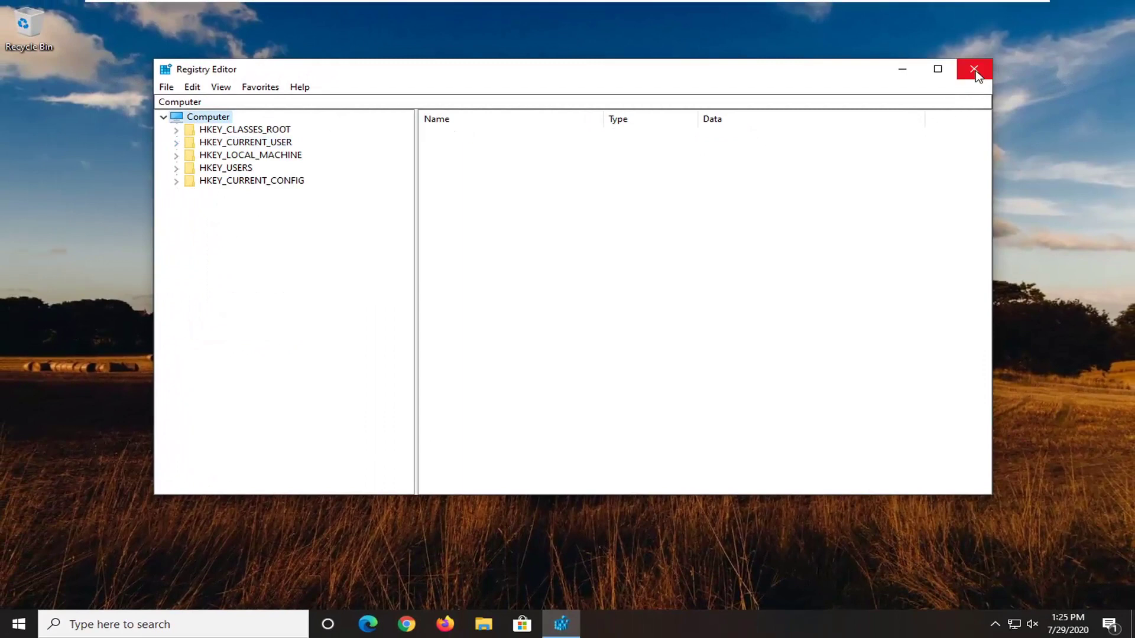
pyautogui.click(974, 69)
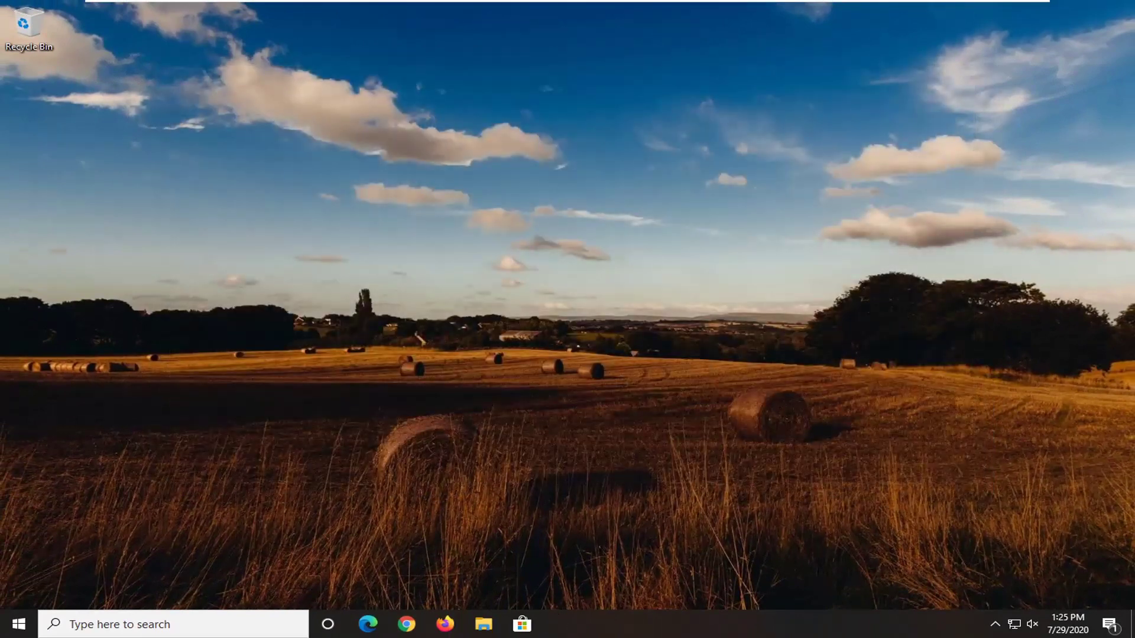